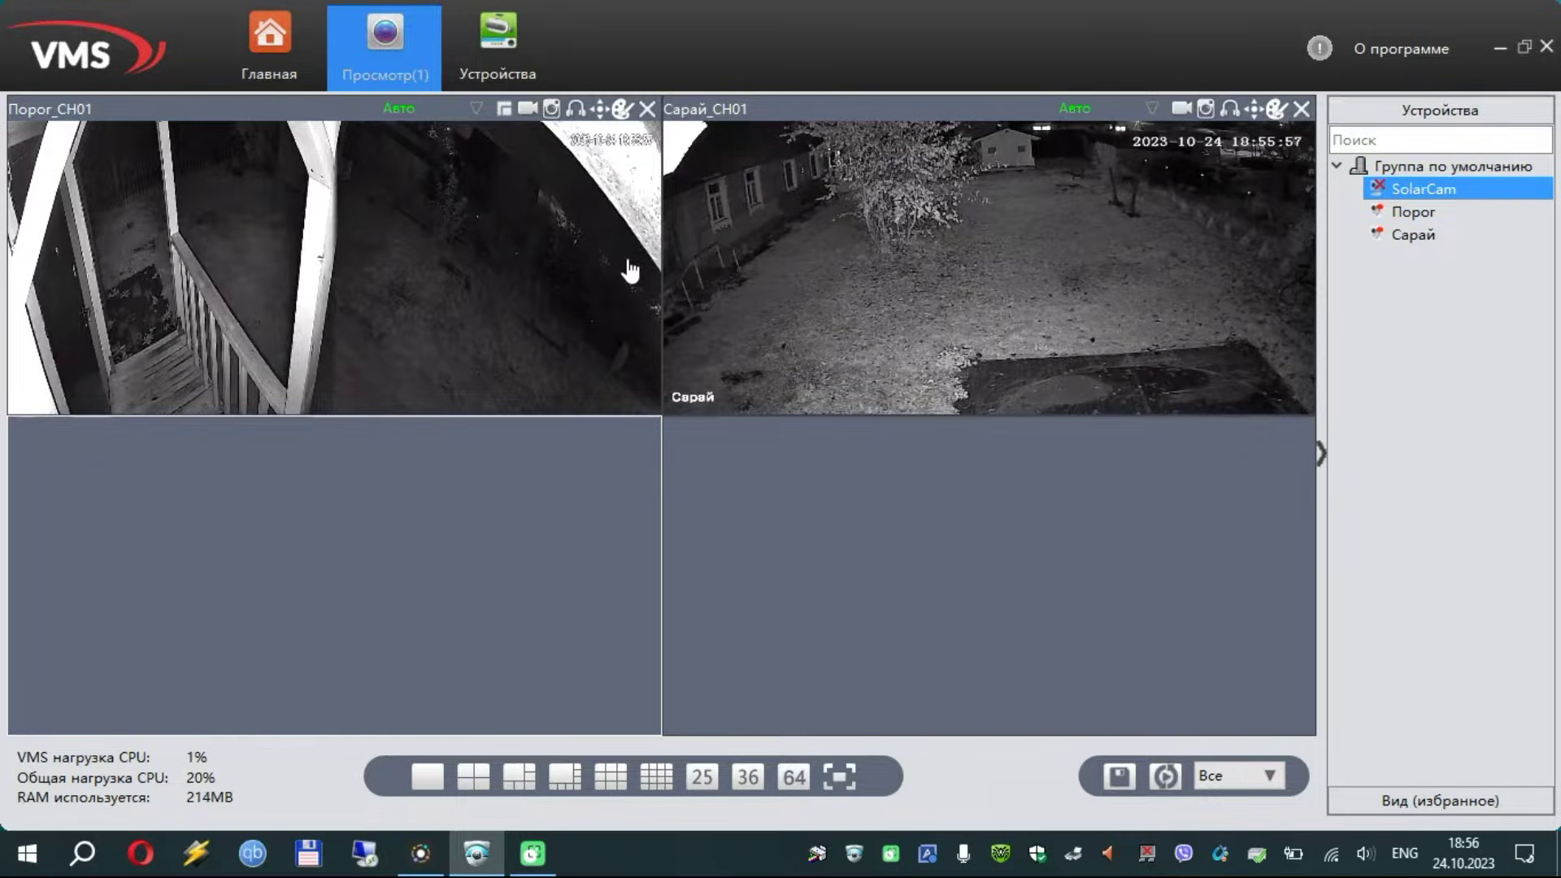
Open and dismiss the Порог feed's context menu, leaving the live view for the Главная page
right_click(526, 261)
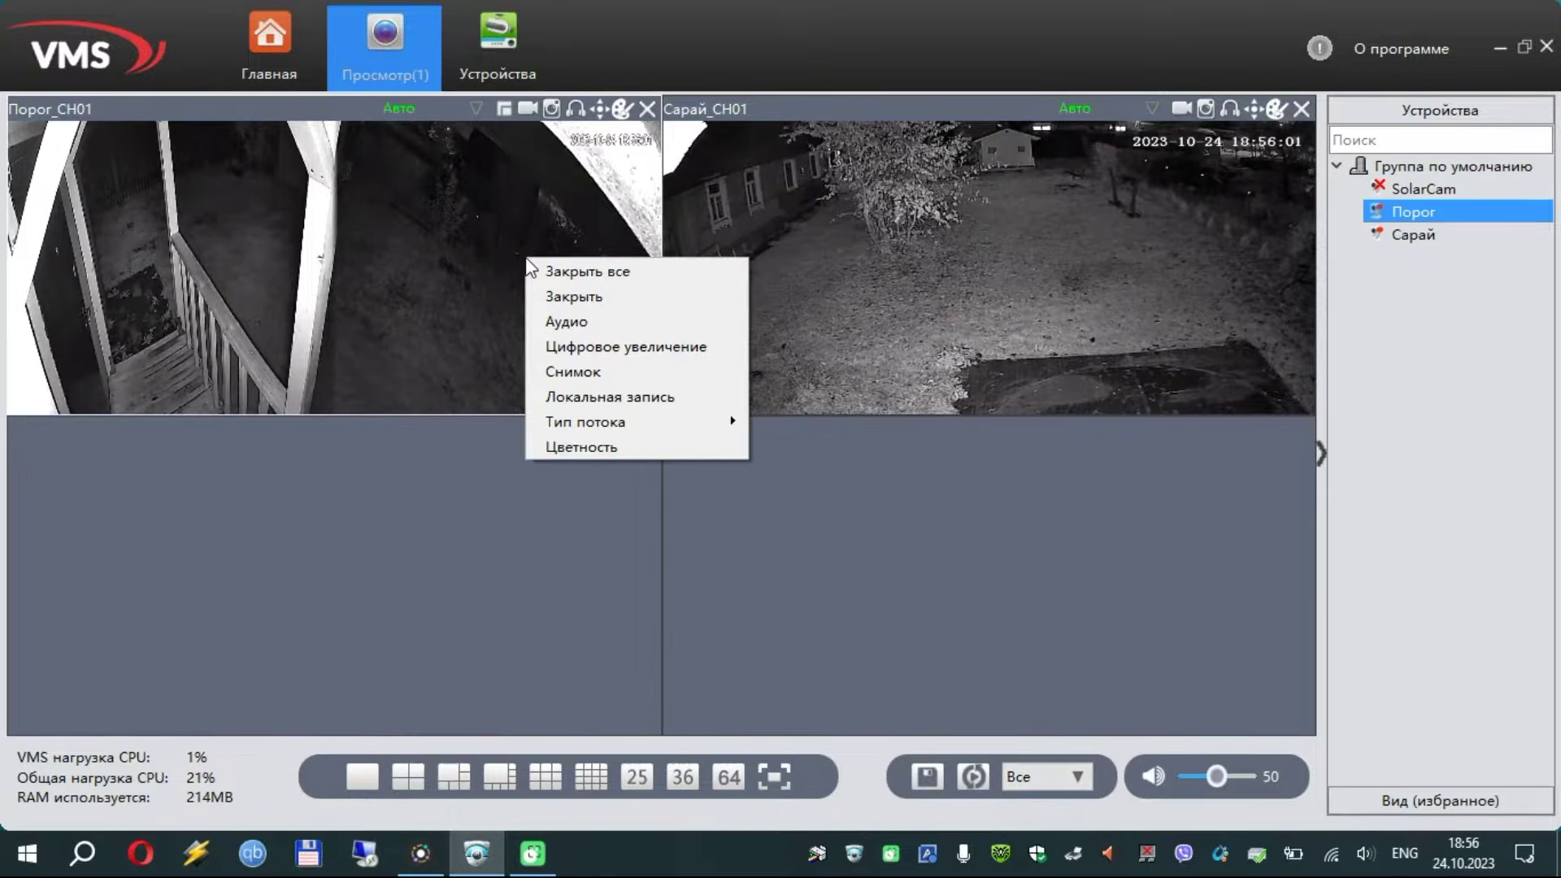
click(385, 576)
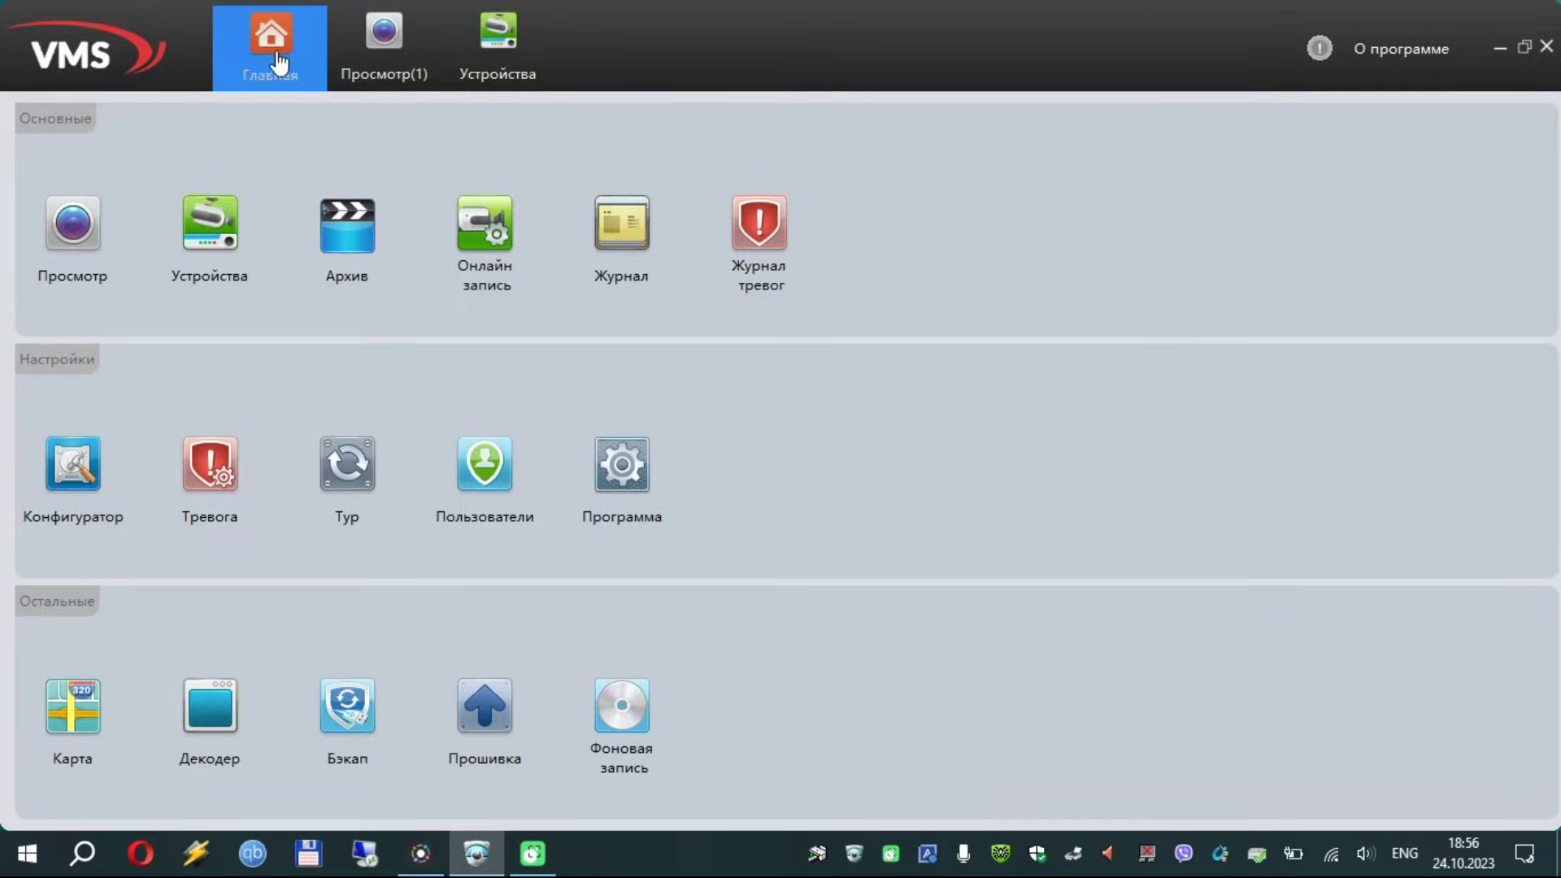
Run an IPv4 search in Устройства and add the found camera 192.168.1.127 to the list
click(211, 236)
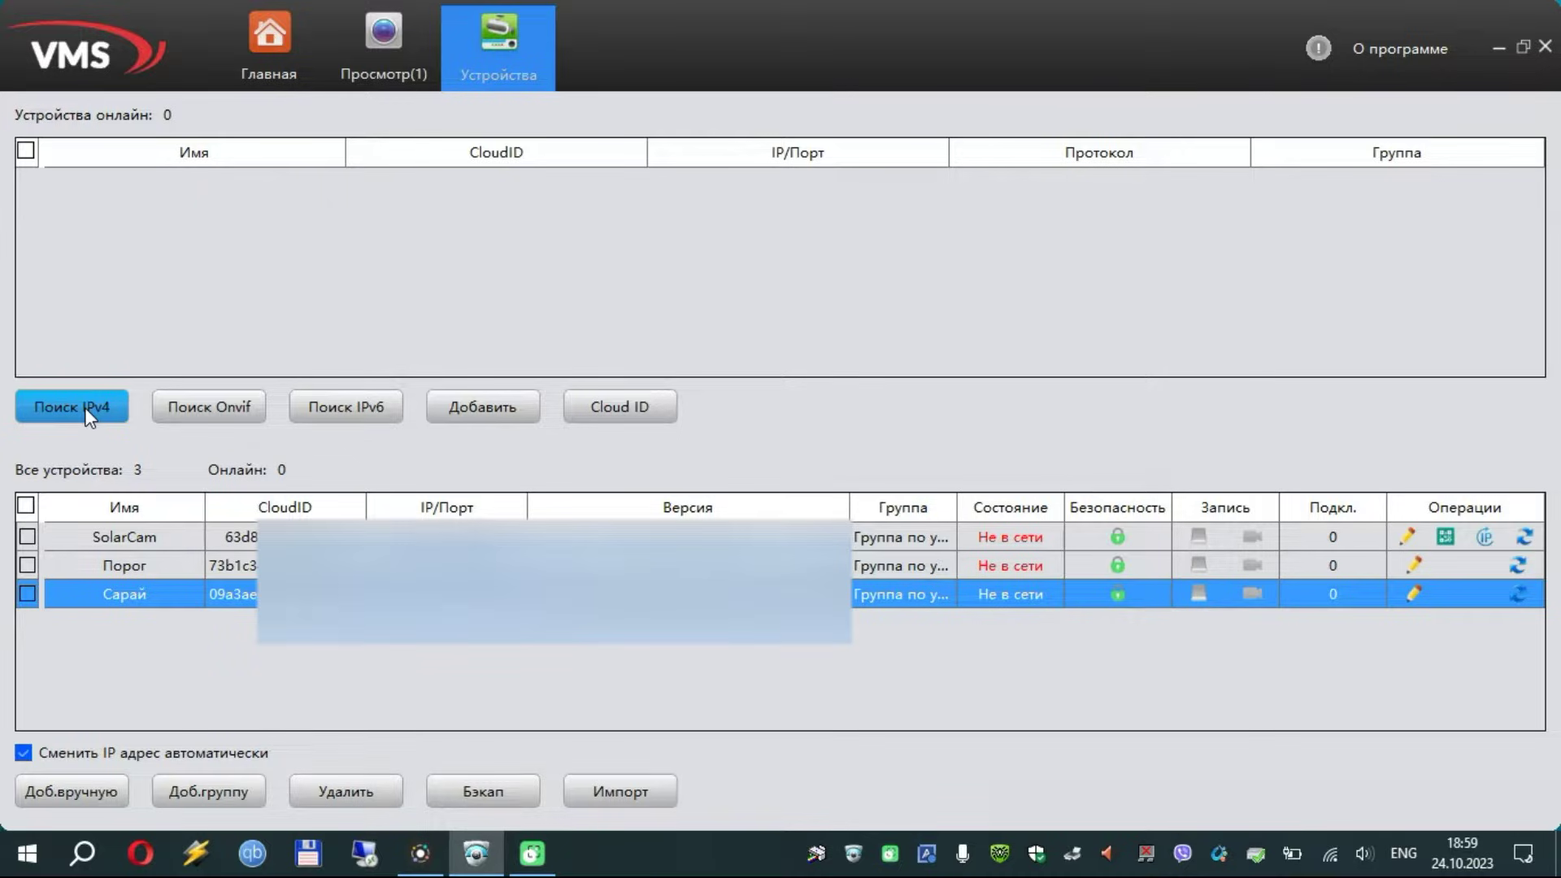
click(85, 408)
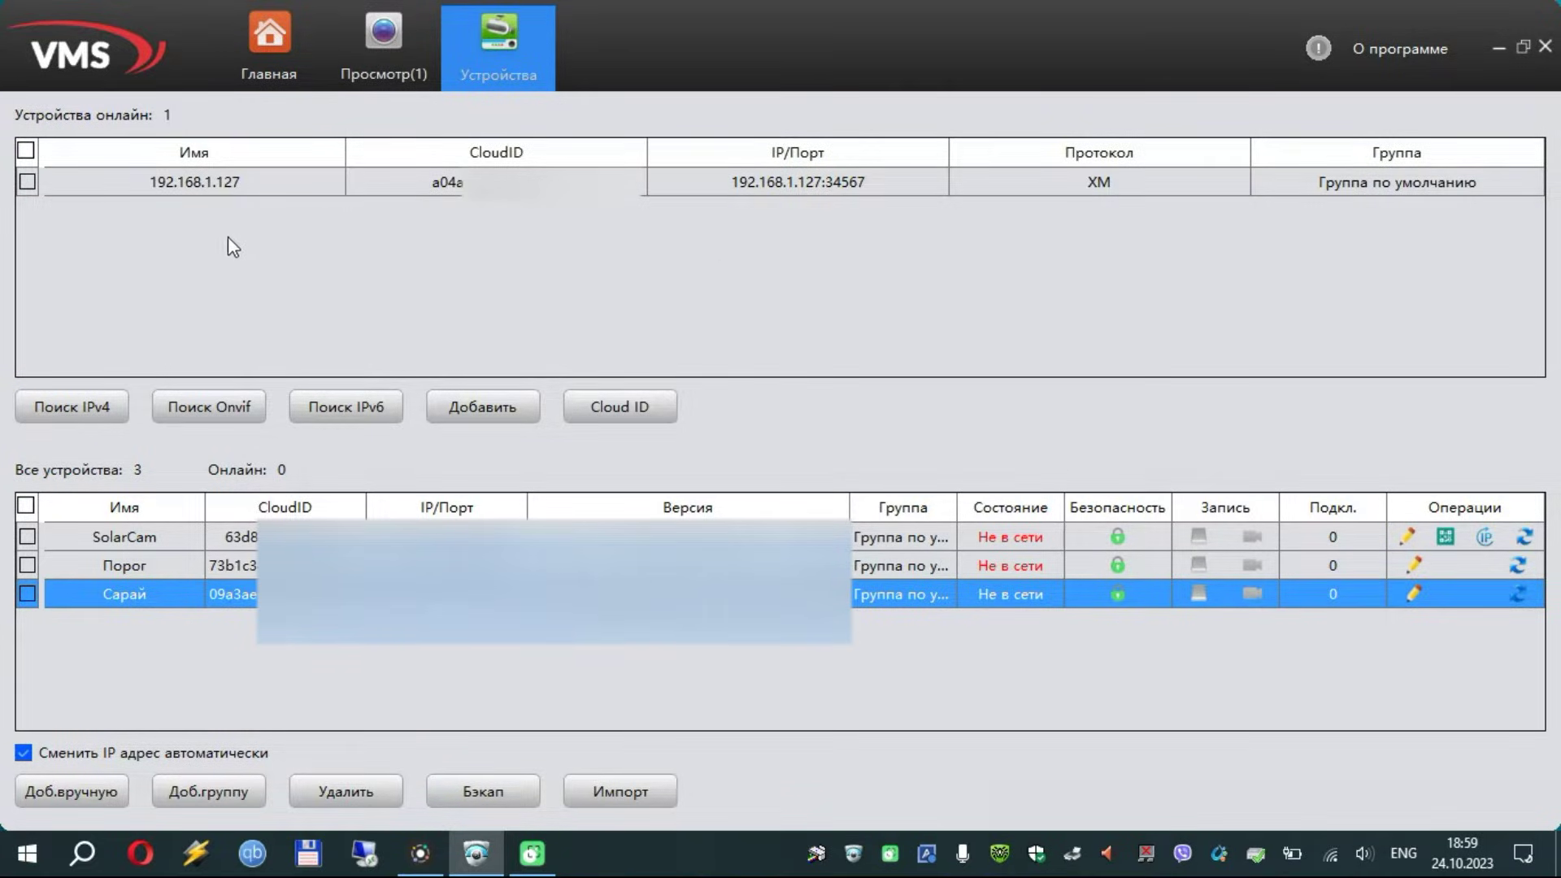
click(190, 184)
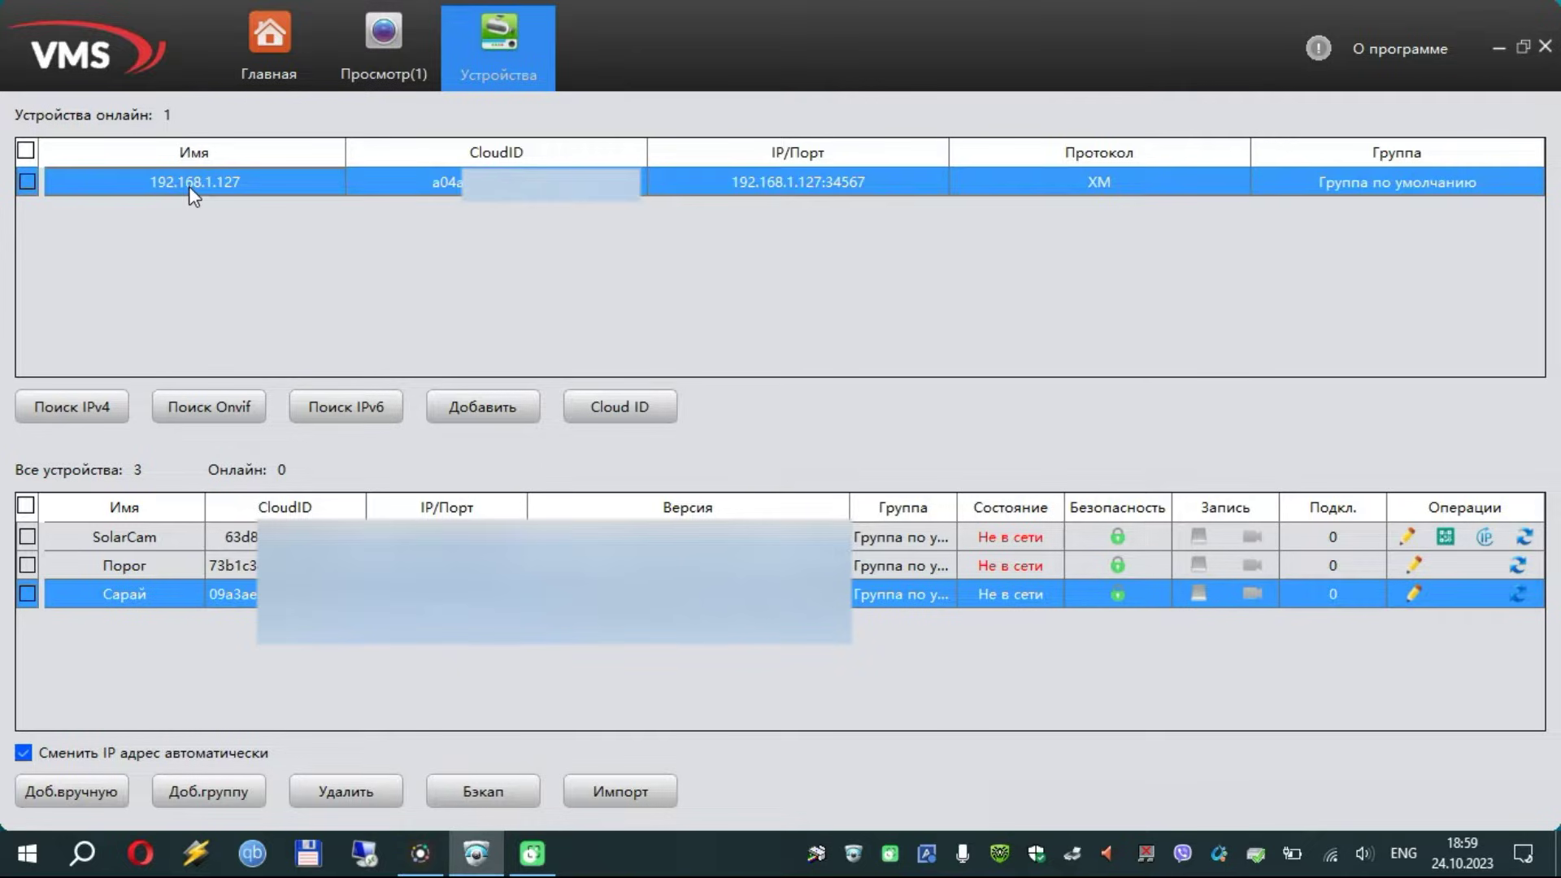
click(26, 182)
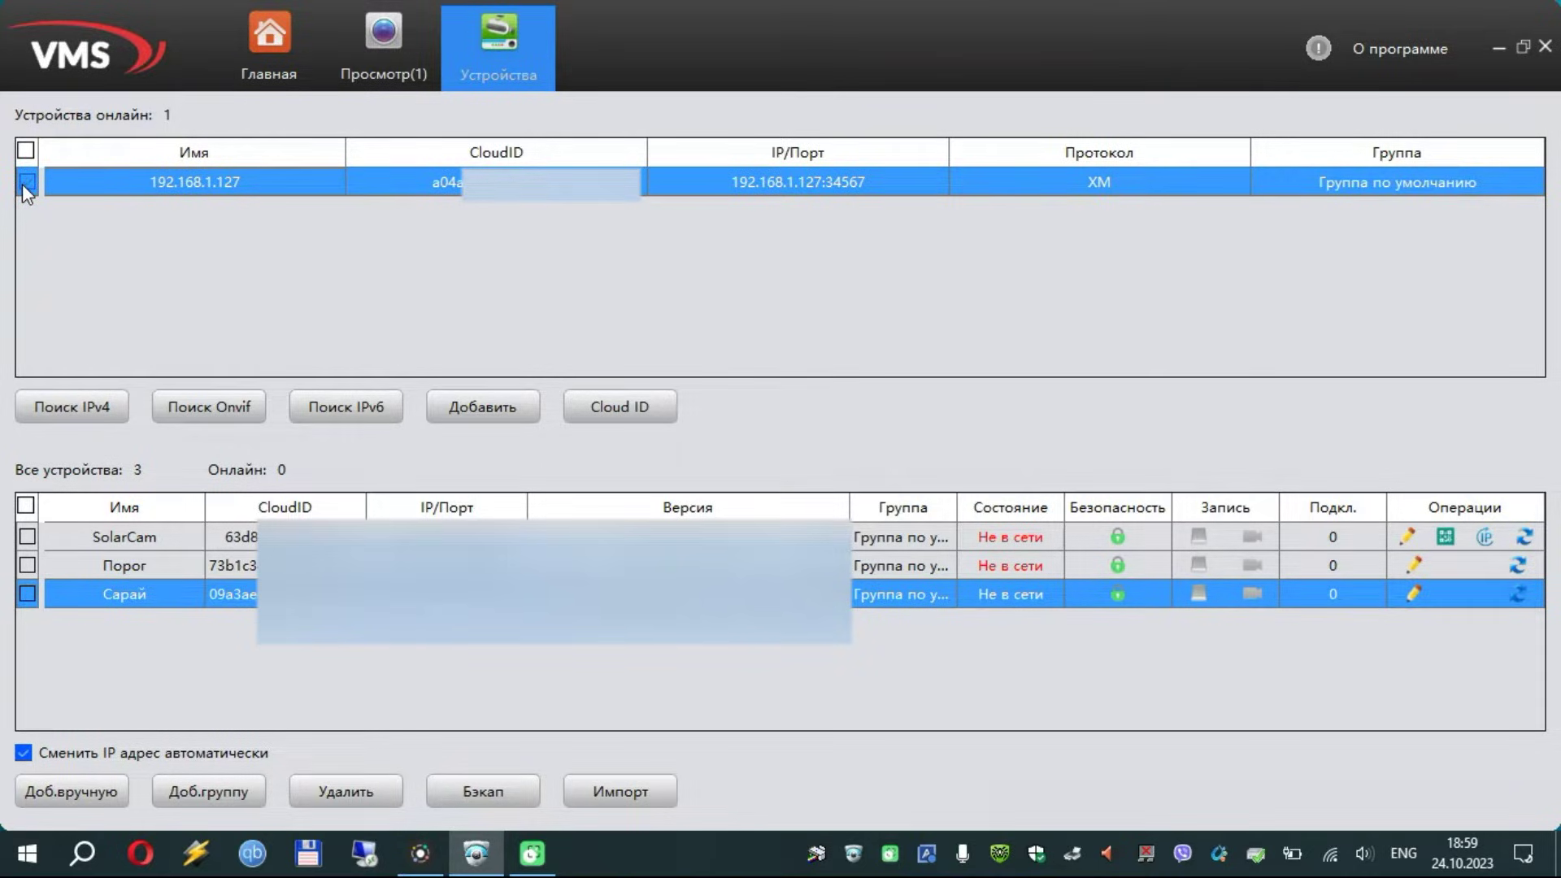
click(523, 416)
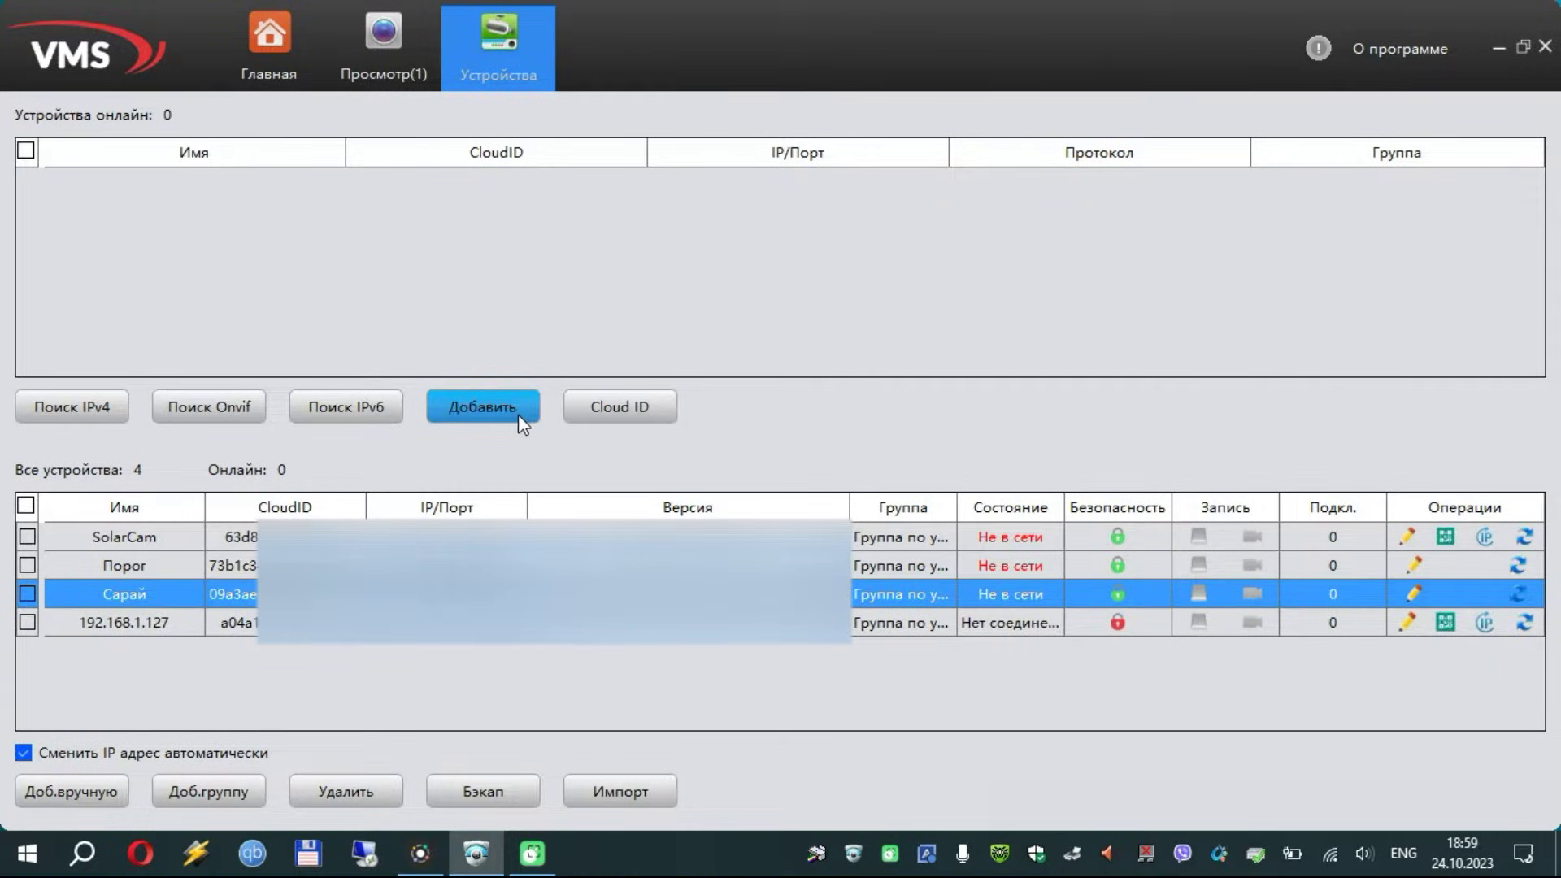
Enter the admin account password for camera 192.168.1.127 and save, so it shows Подключено
click(1404, 626)
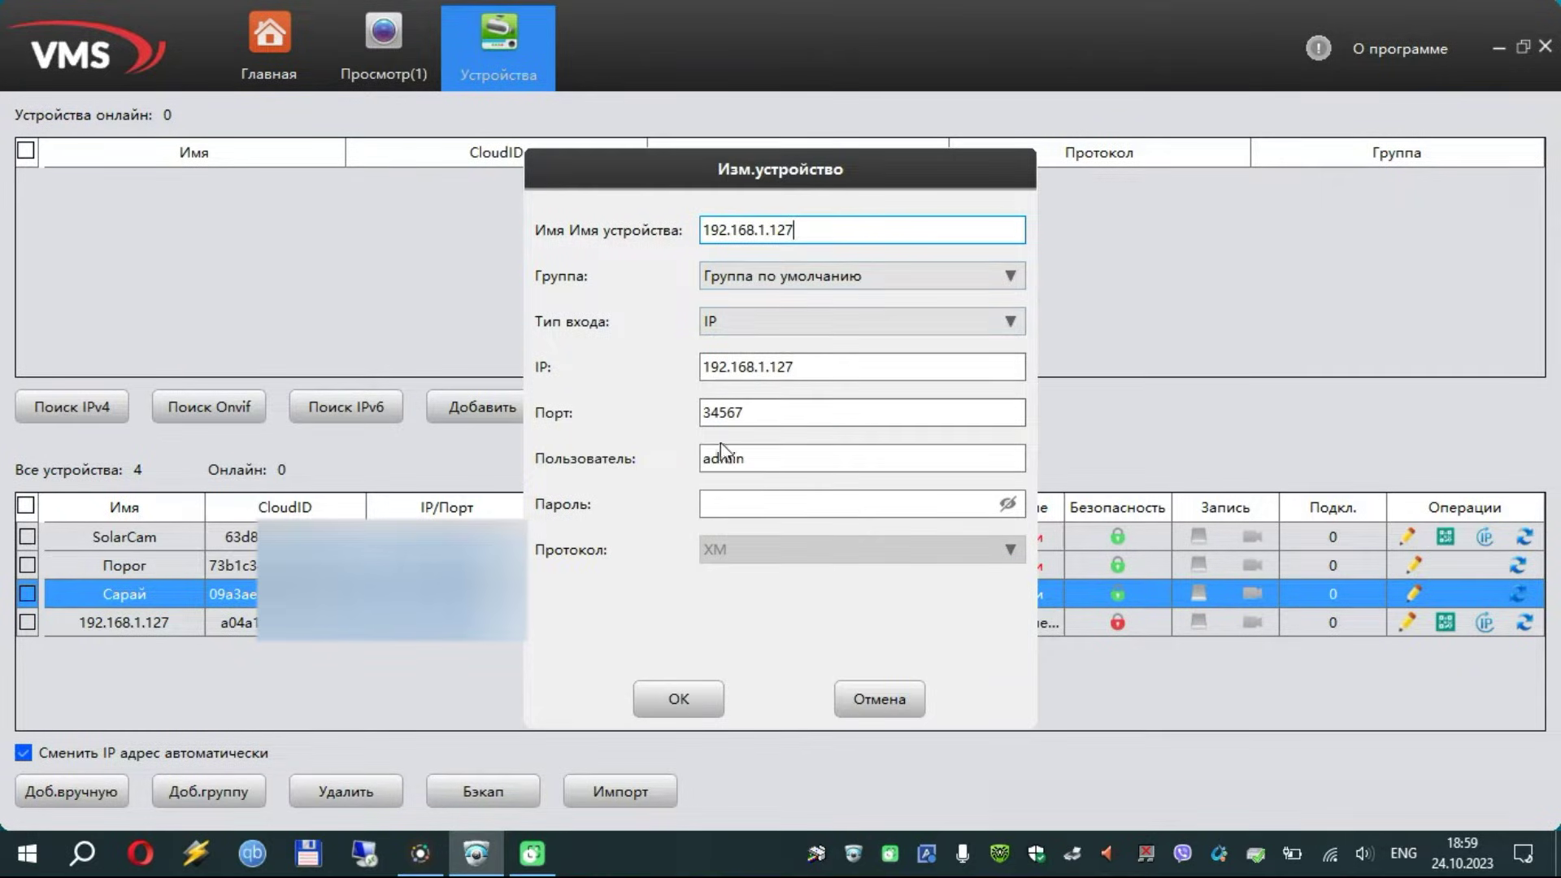
click(747, 459)
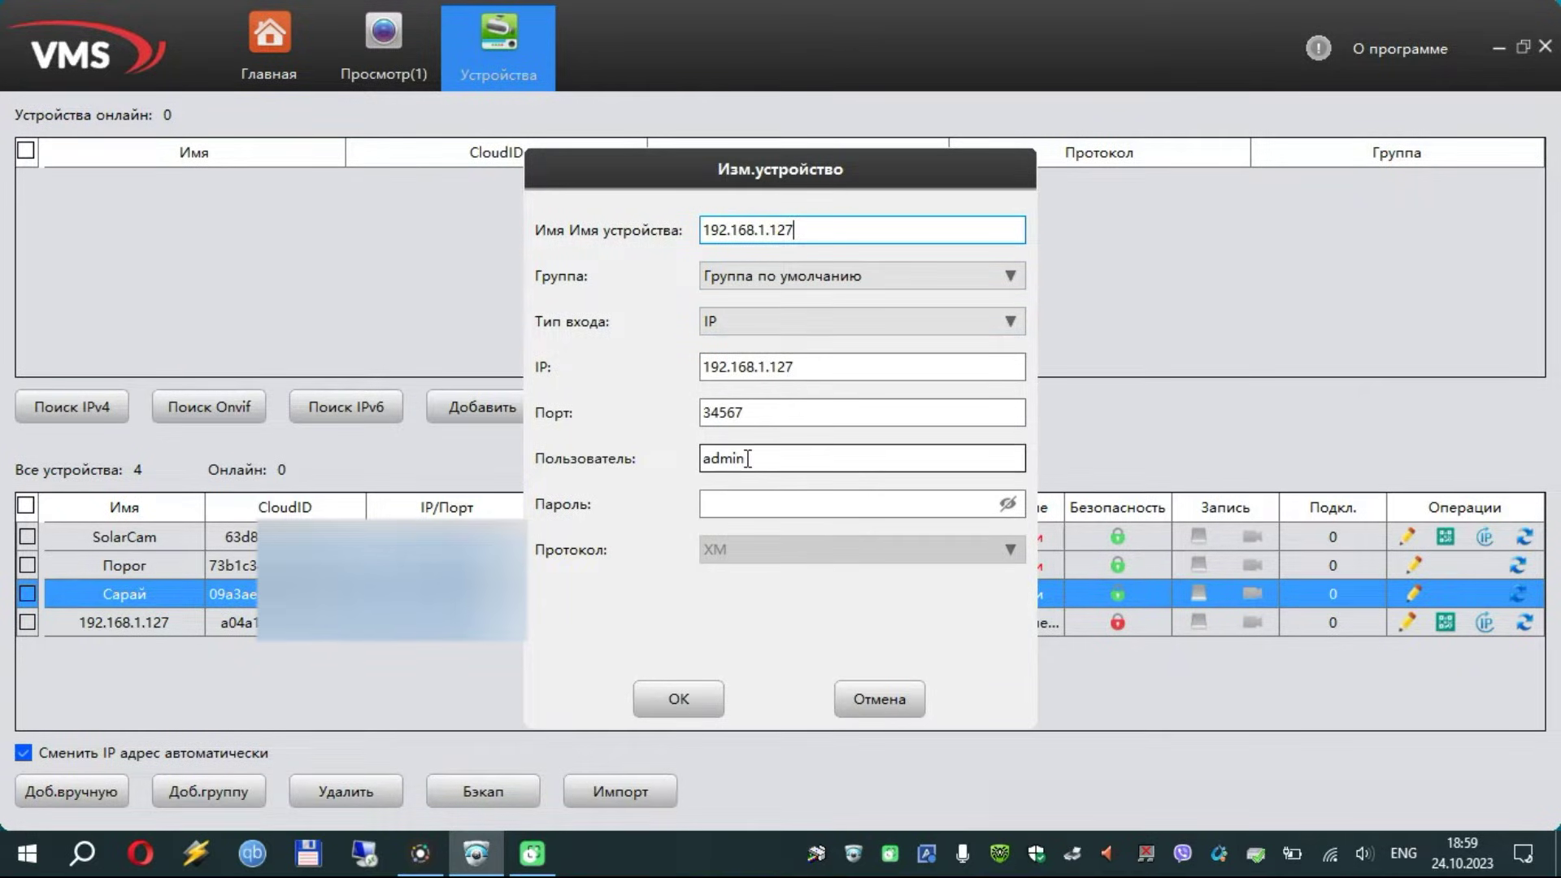
click(758, 507)
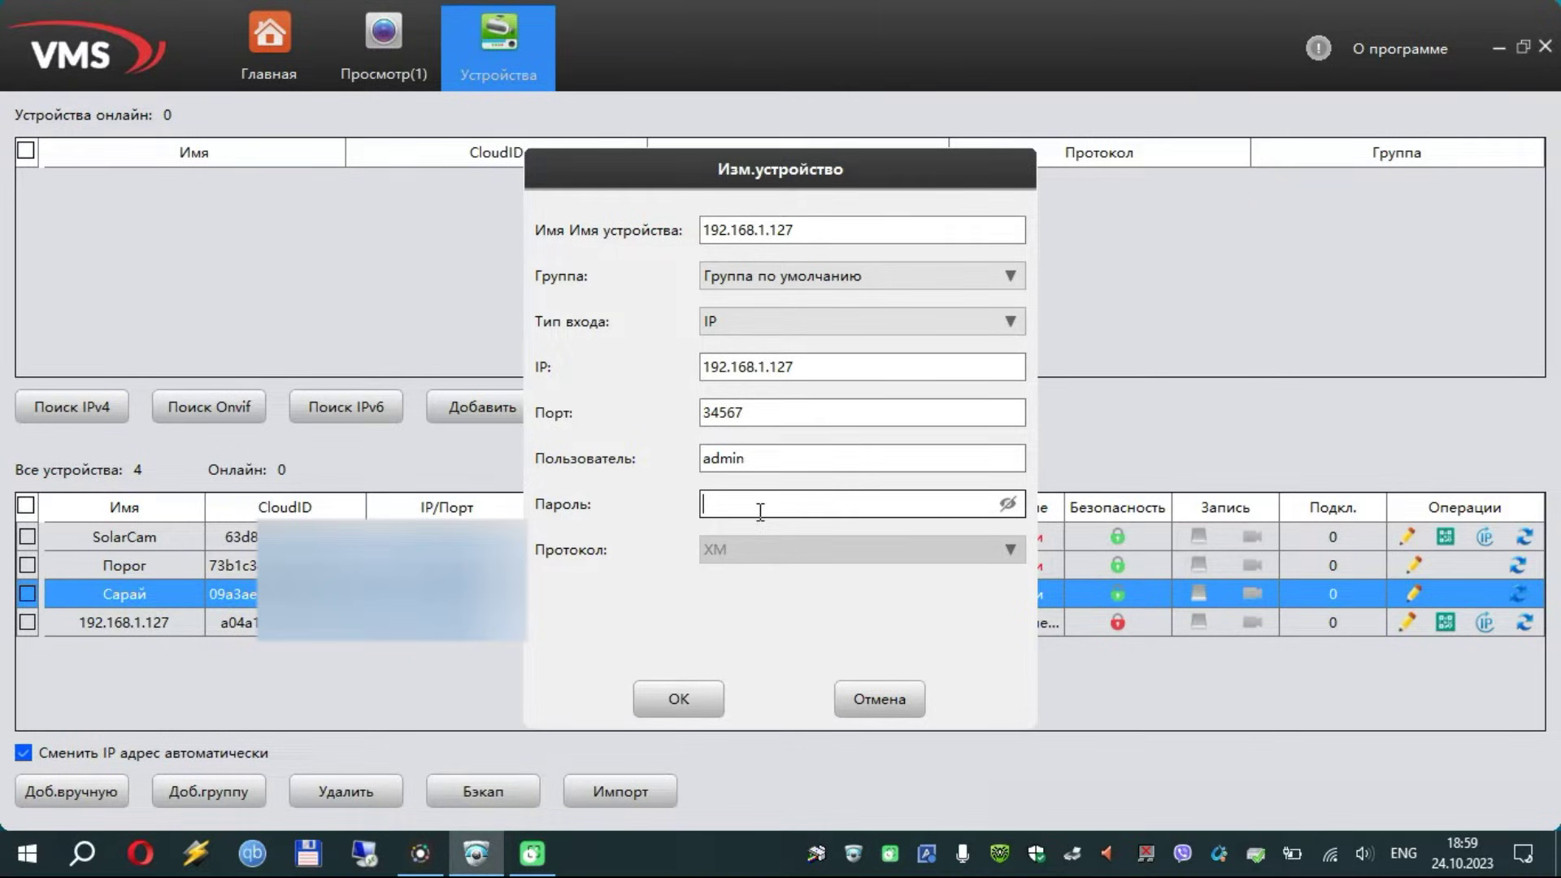
text(**********)
click(712, 709)
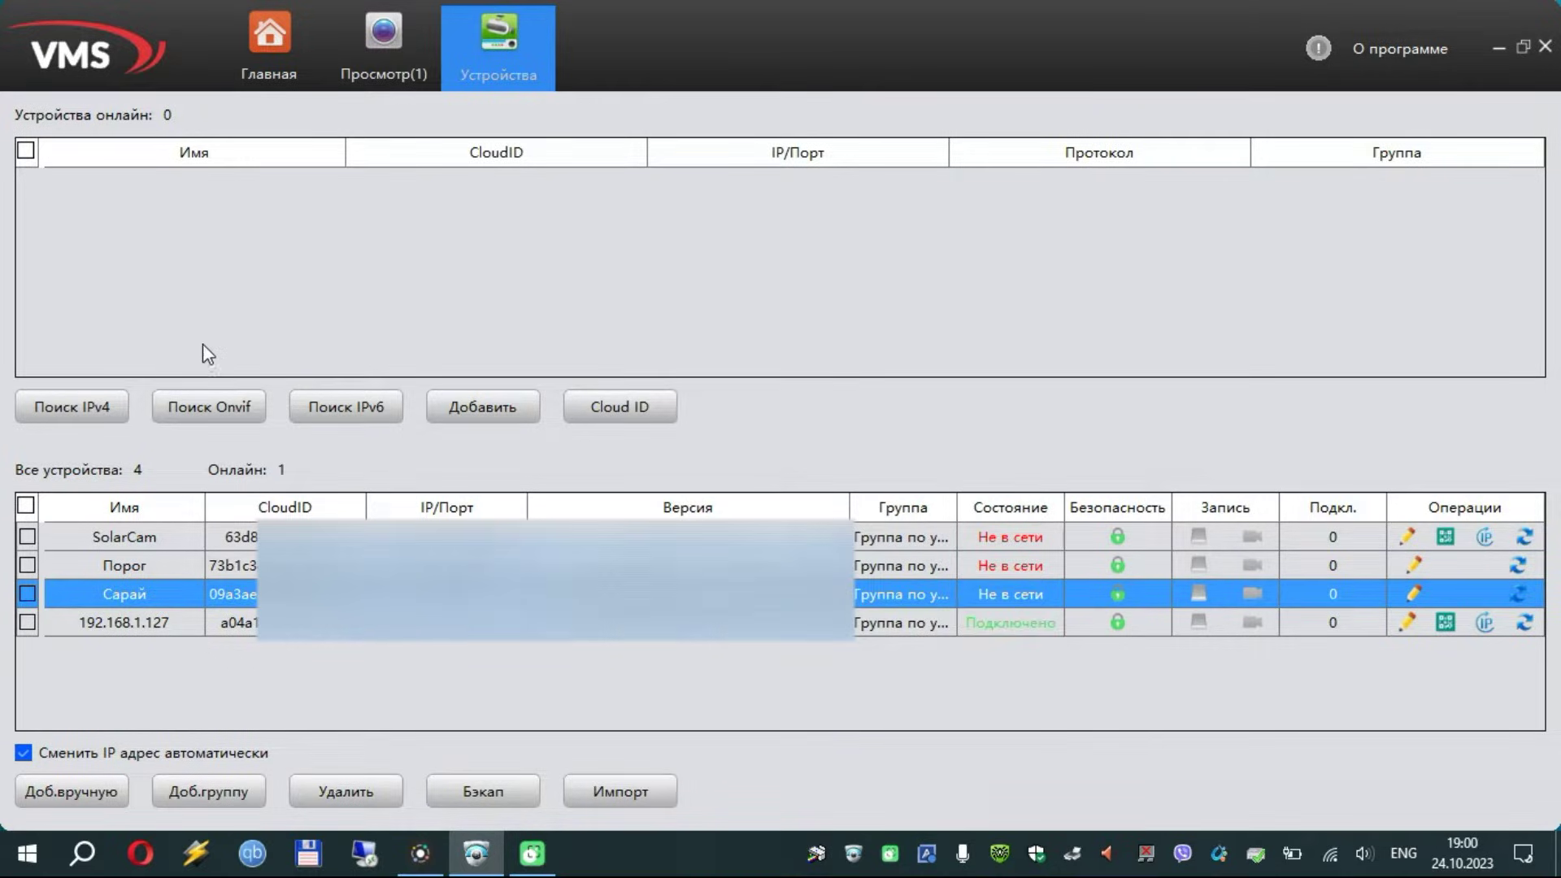
Open a new Просмотр view and play camera 192.168.1.127's Доп. поток sub-stream
click(272, 62)
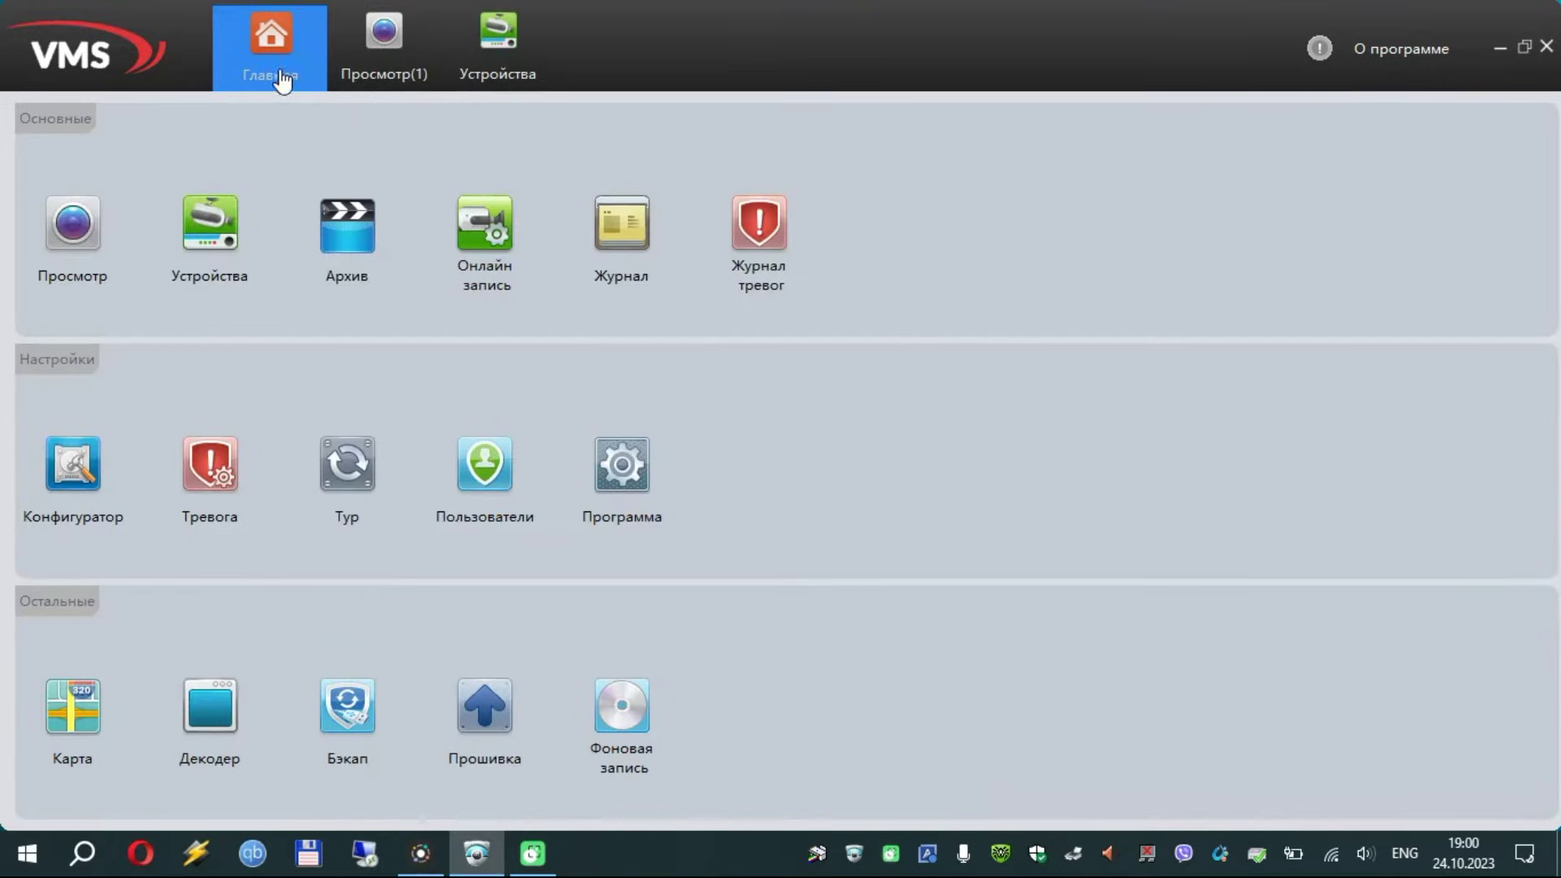
click(65, 234)
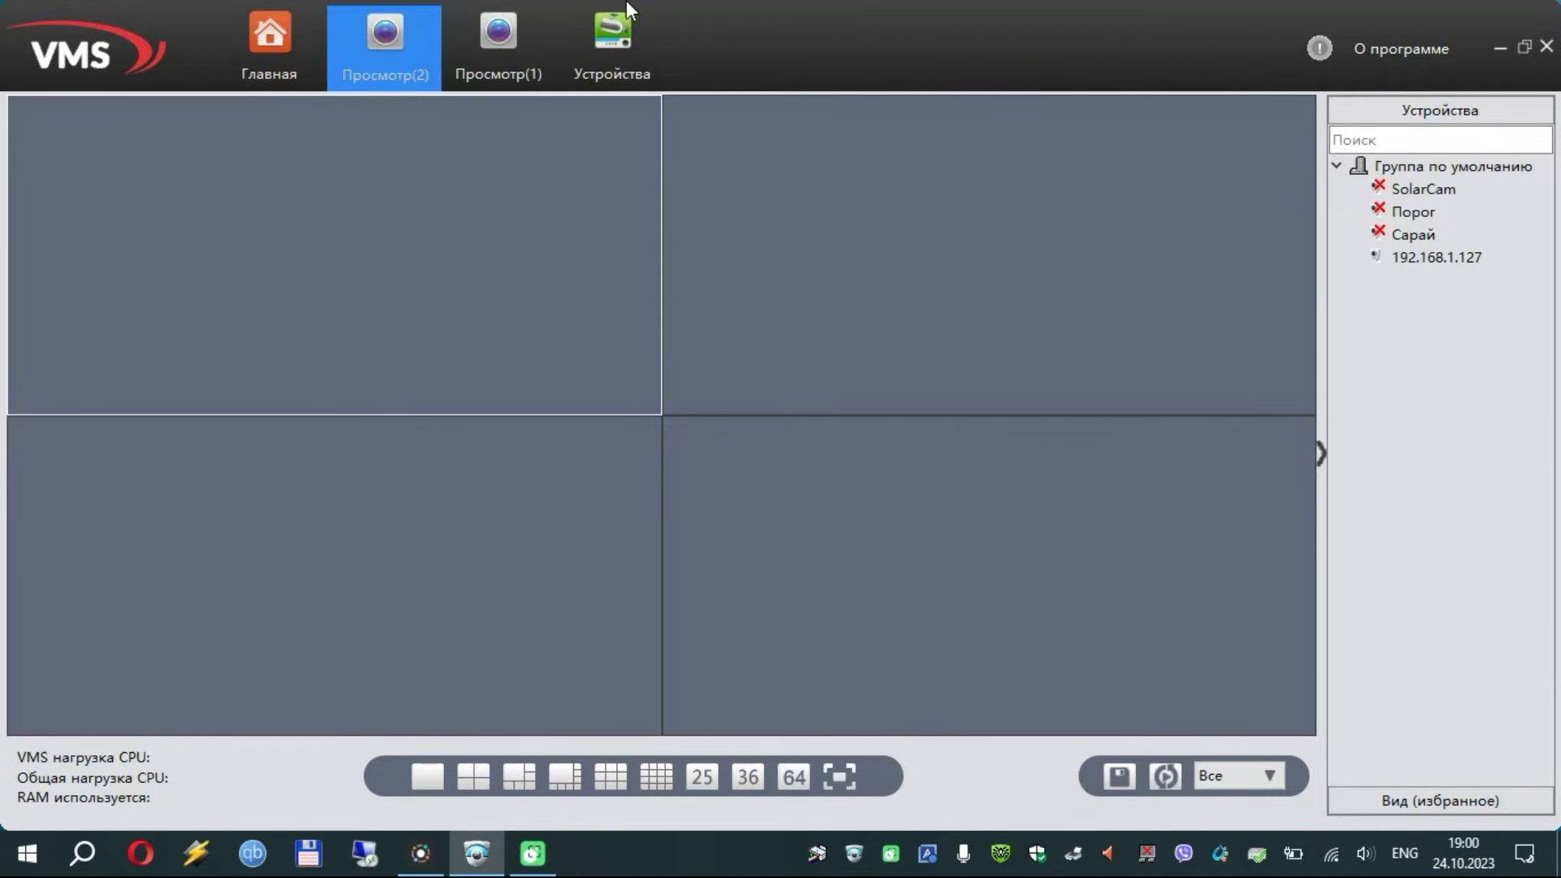
click(1442, 256)
right_click(1441, 256)
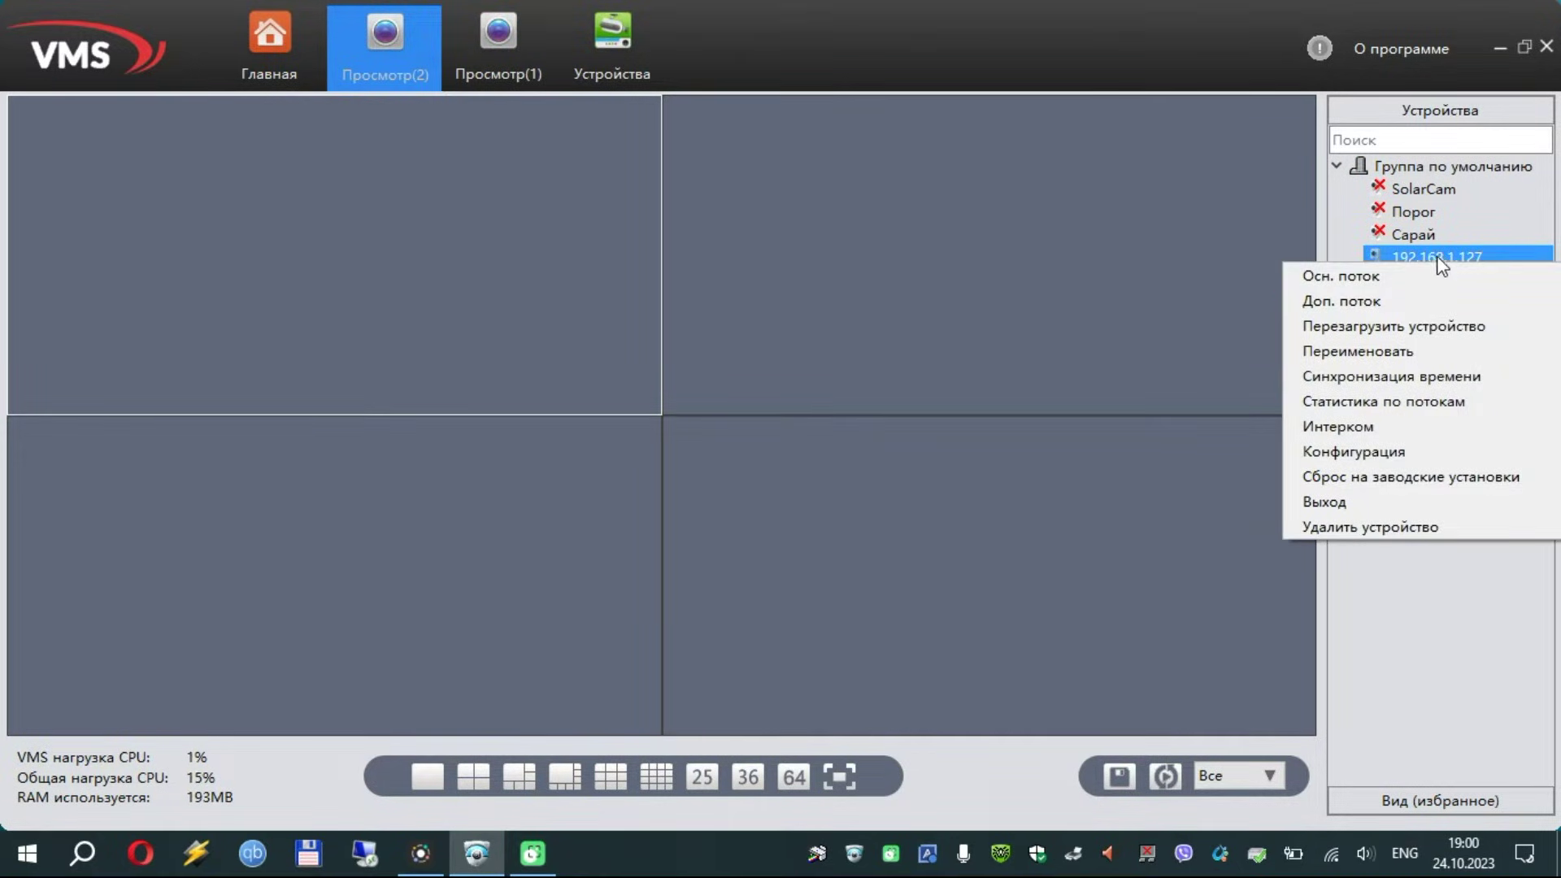
right_click(1428, 235)
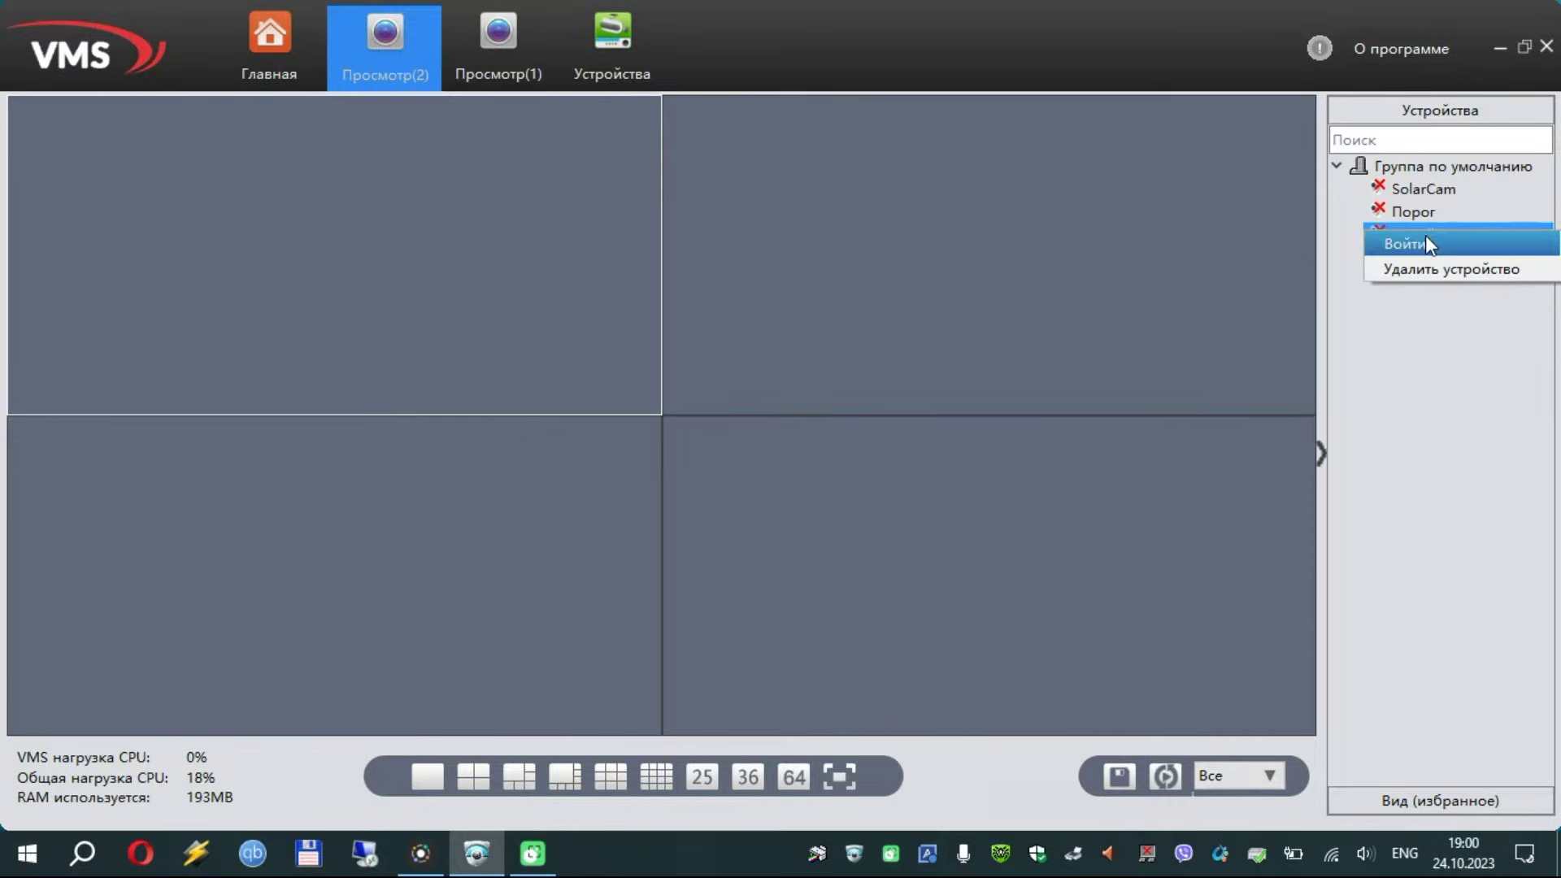
click(1424, 245)
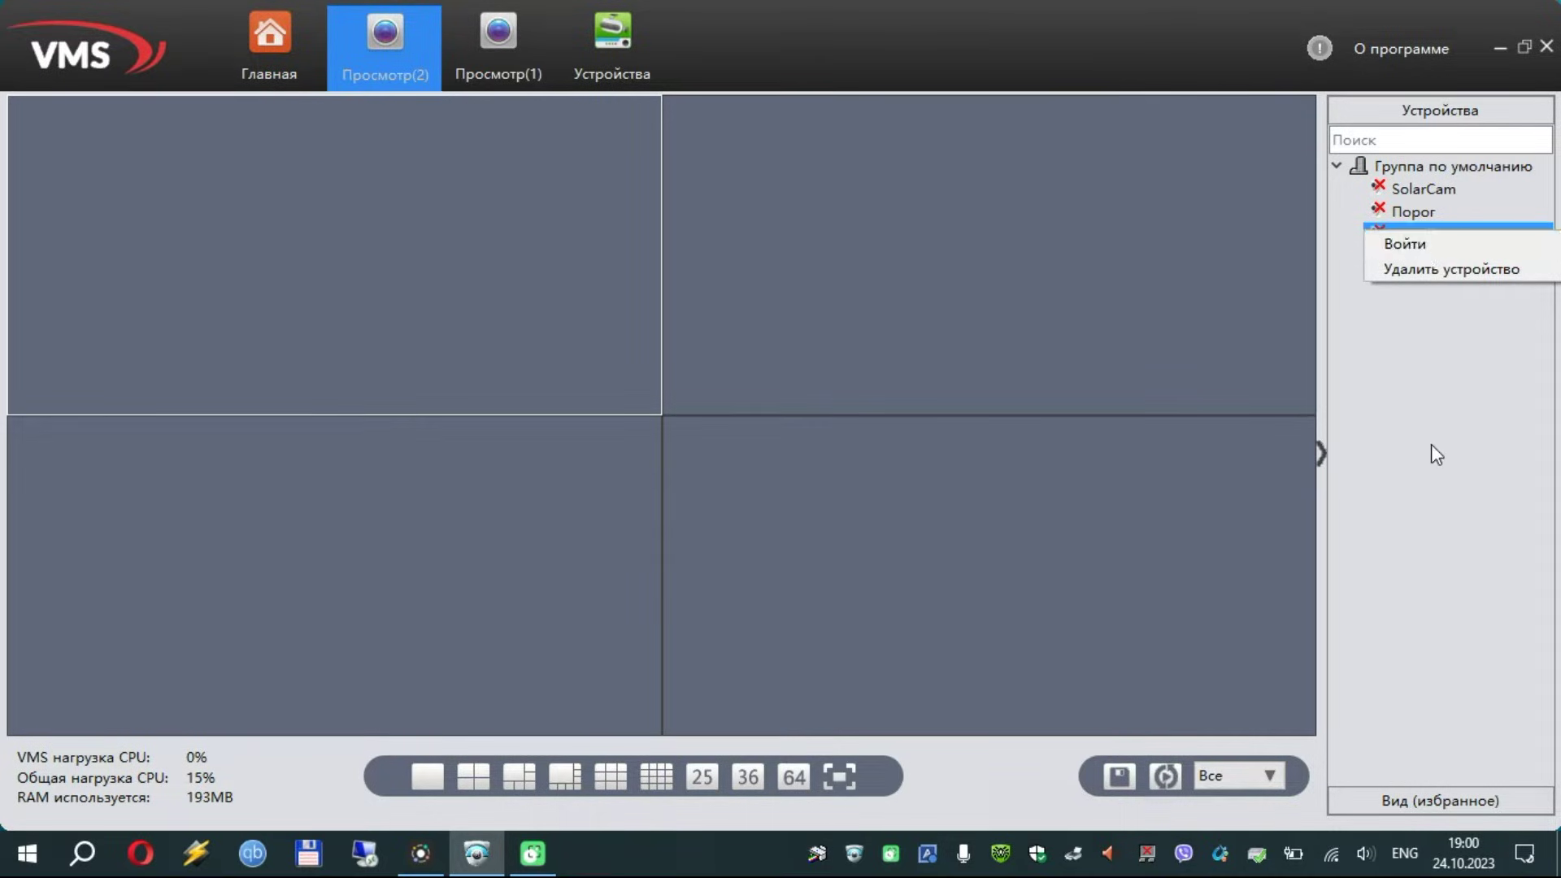
click(1411, 262)
right_click(1411, 263)
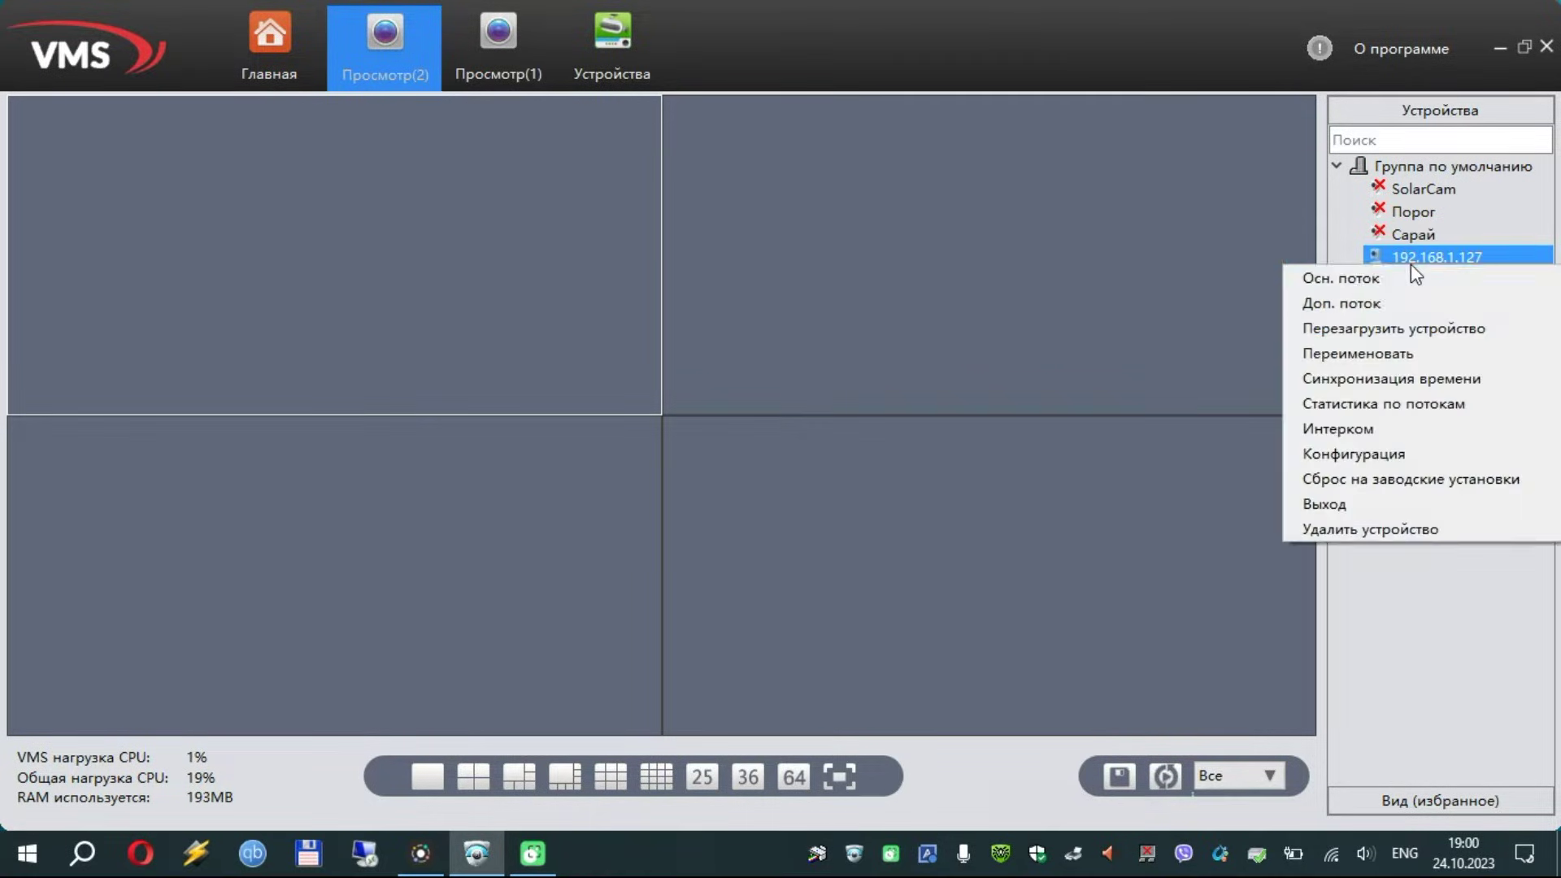
click(1363, 305)
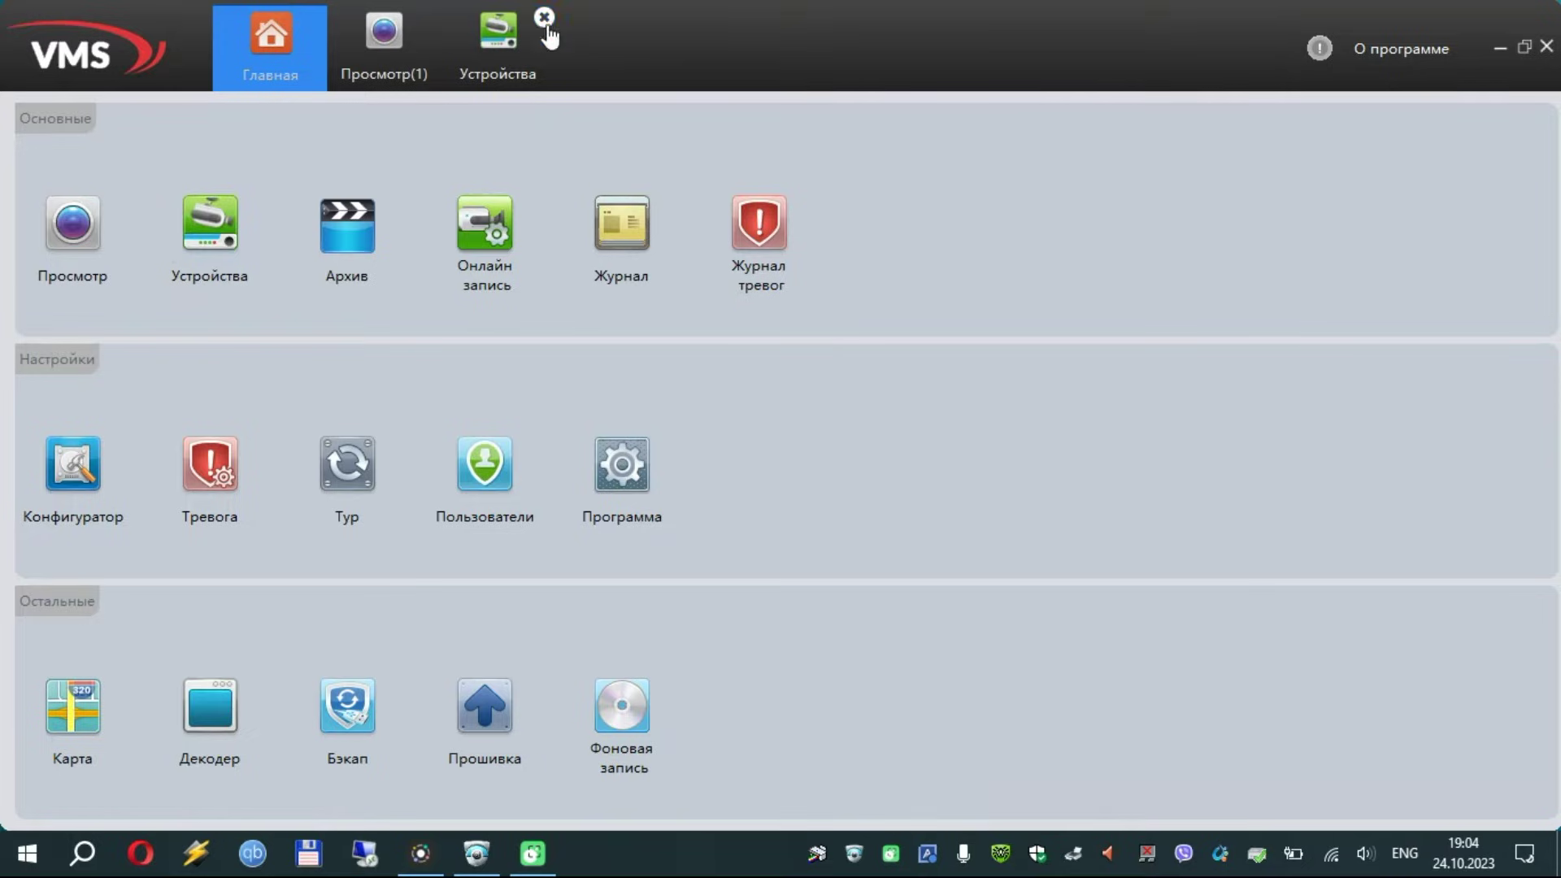
Start a Cloud ID device entry in Устройства and name it 'test'
click(512, 57)
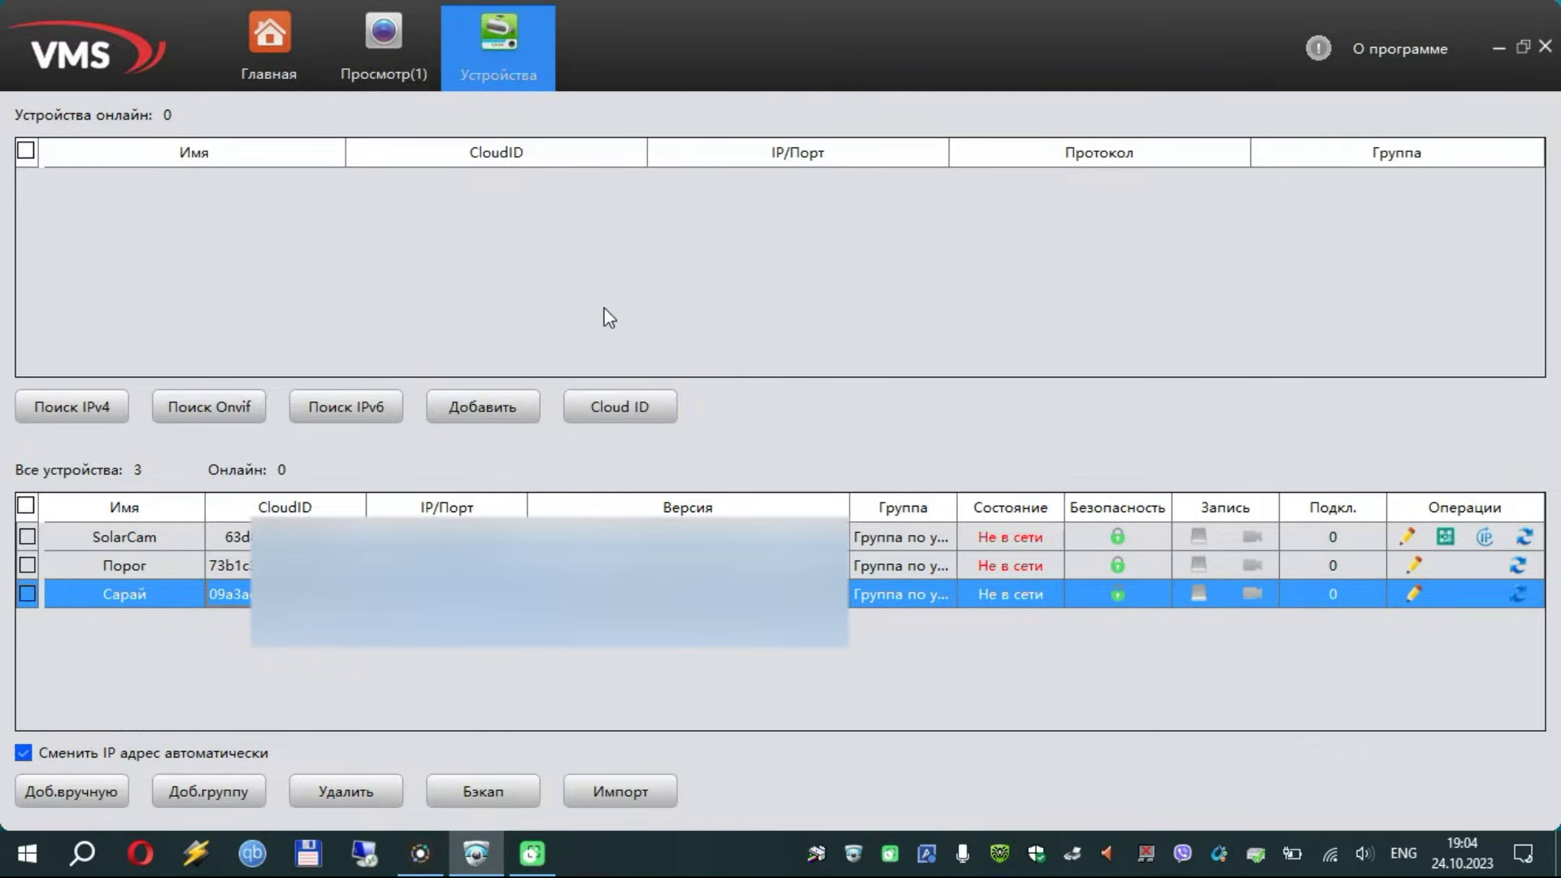
click(602, 407)
click(727, 233)
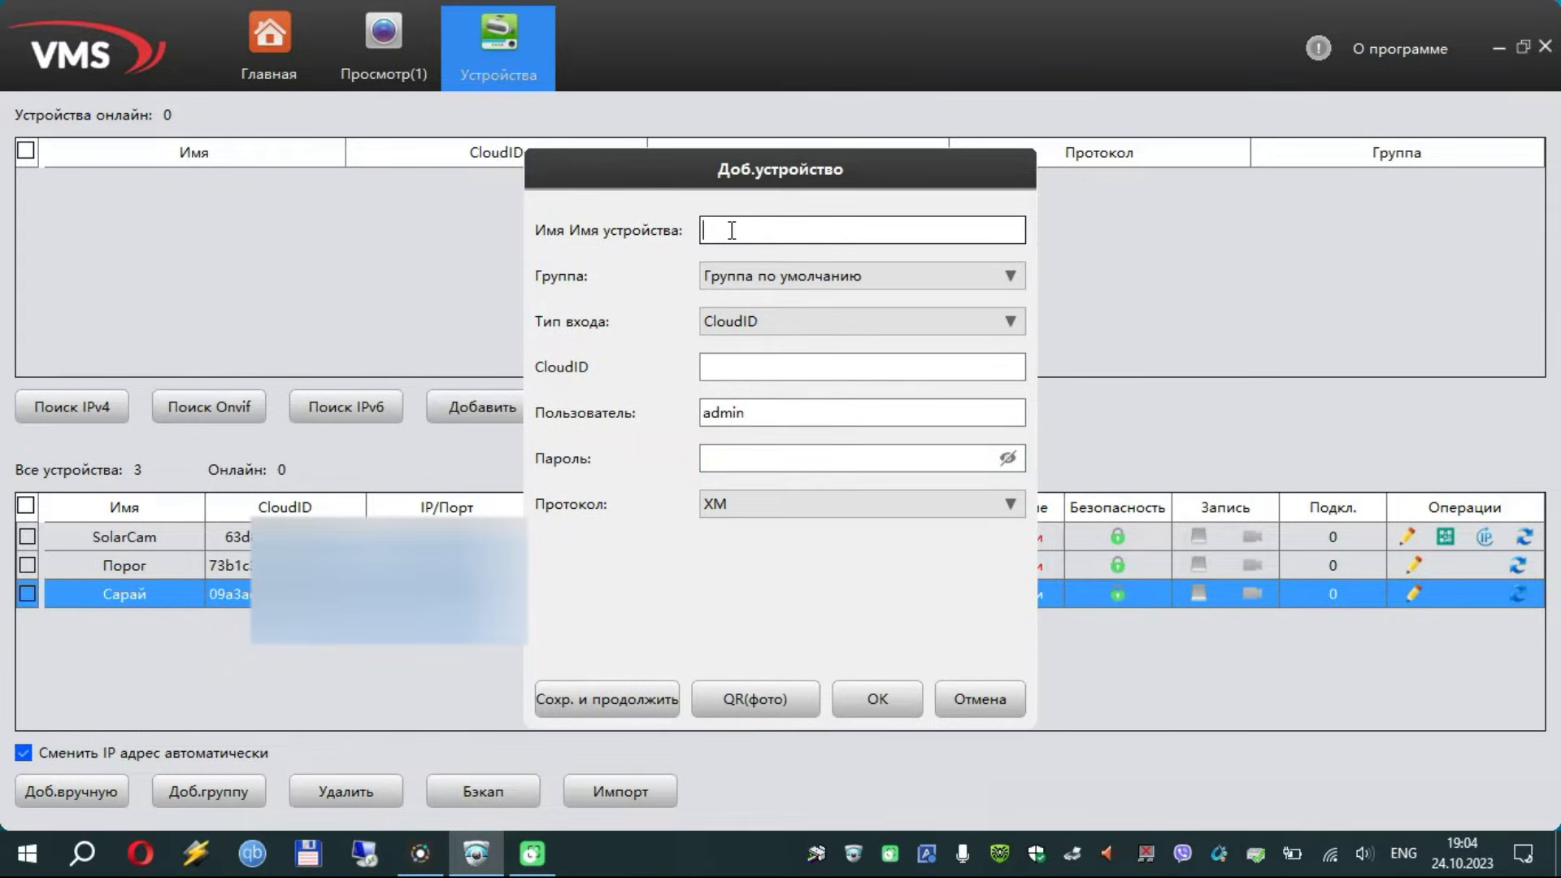
text(ntcn)
drag(732, 231, 661, 230)
key(BackSpace)
text(test)
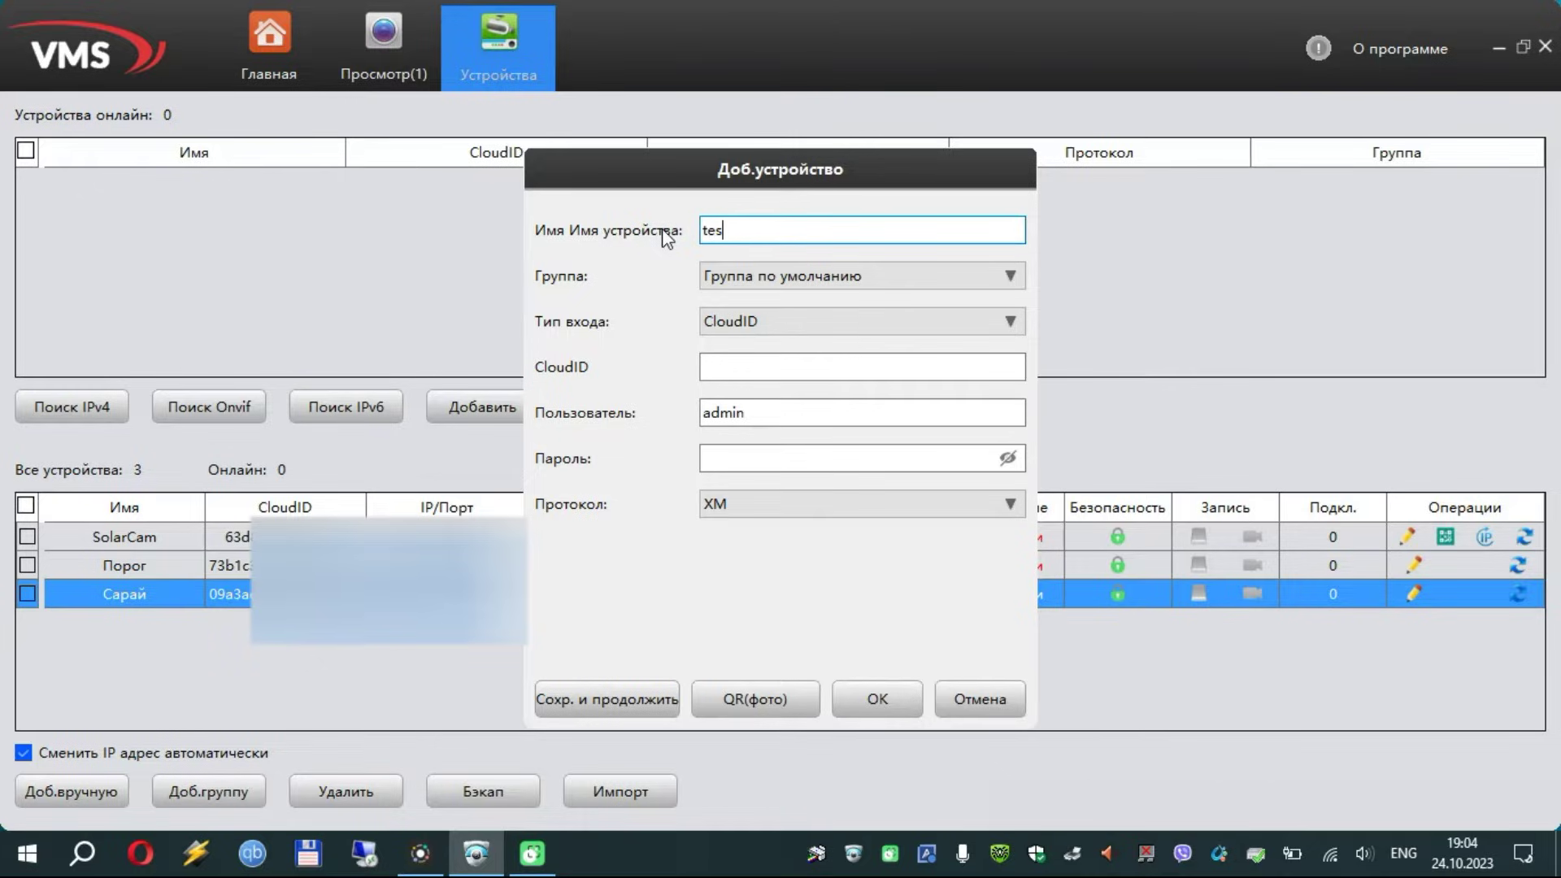
Paste the camera's CloudID, enter the admin password and confirm adding the device
click(752, 369)
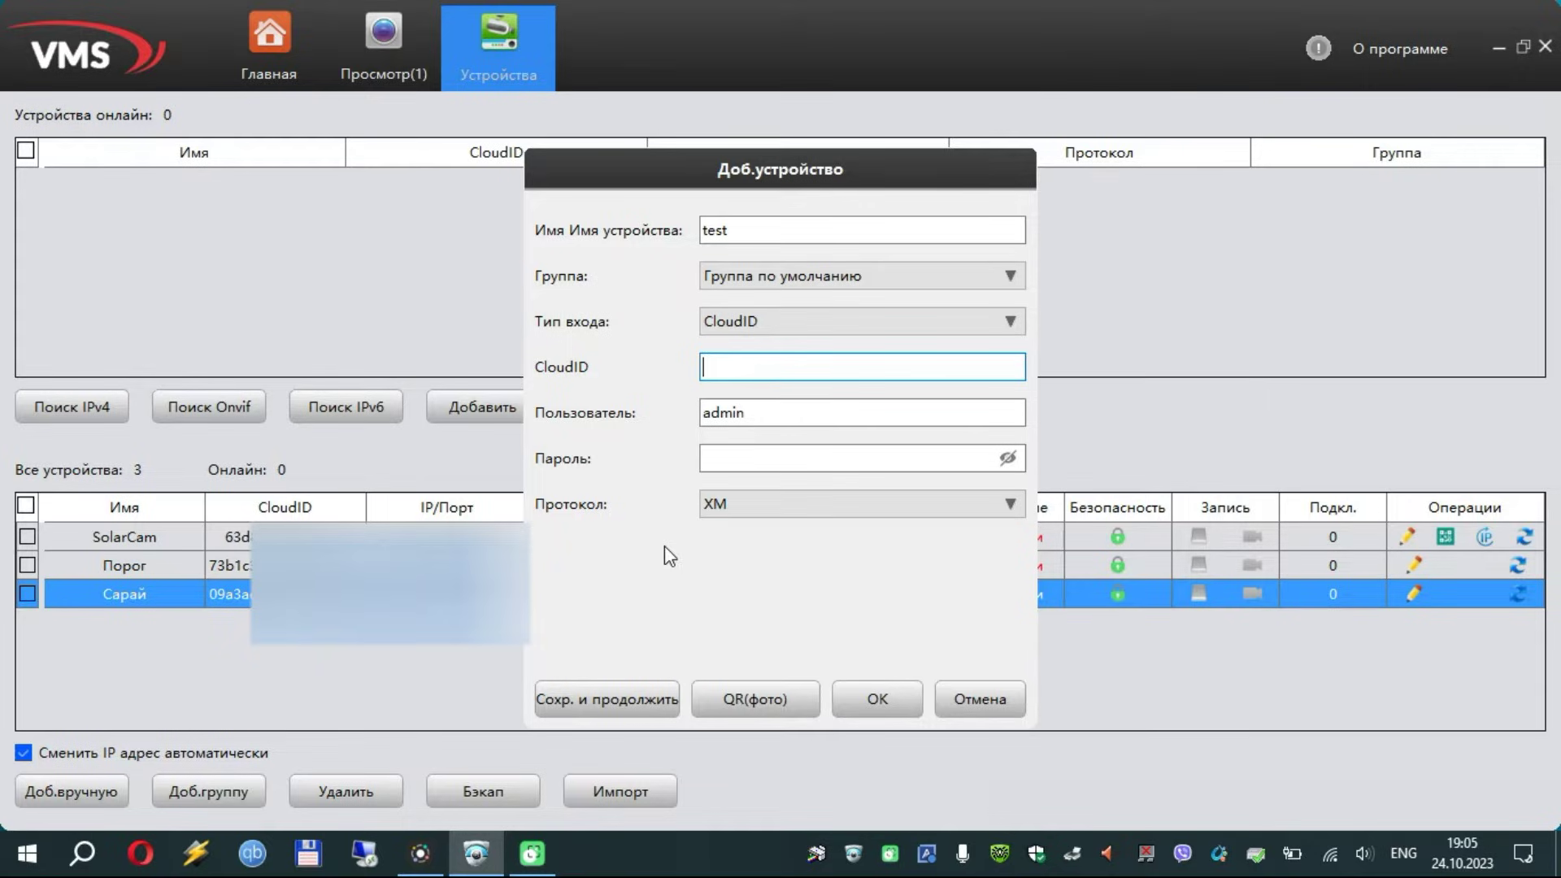
key(ctrl+v)
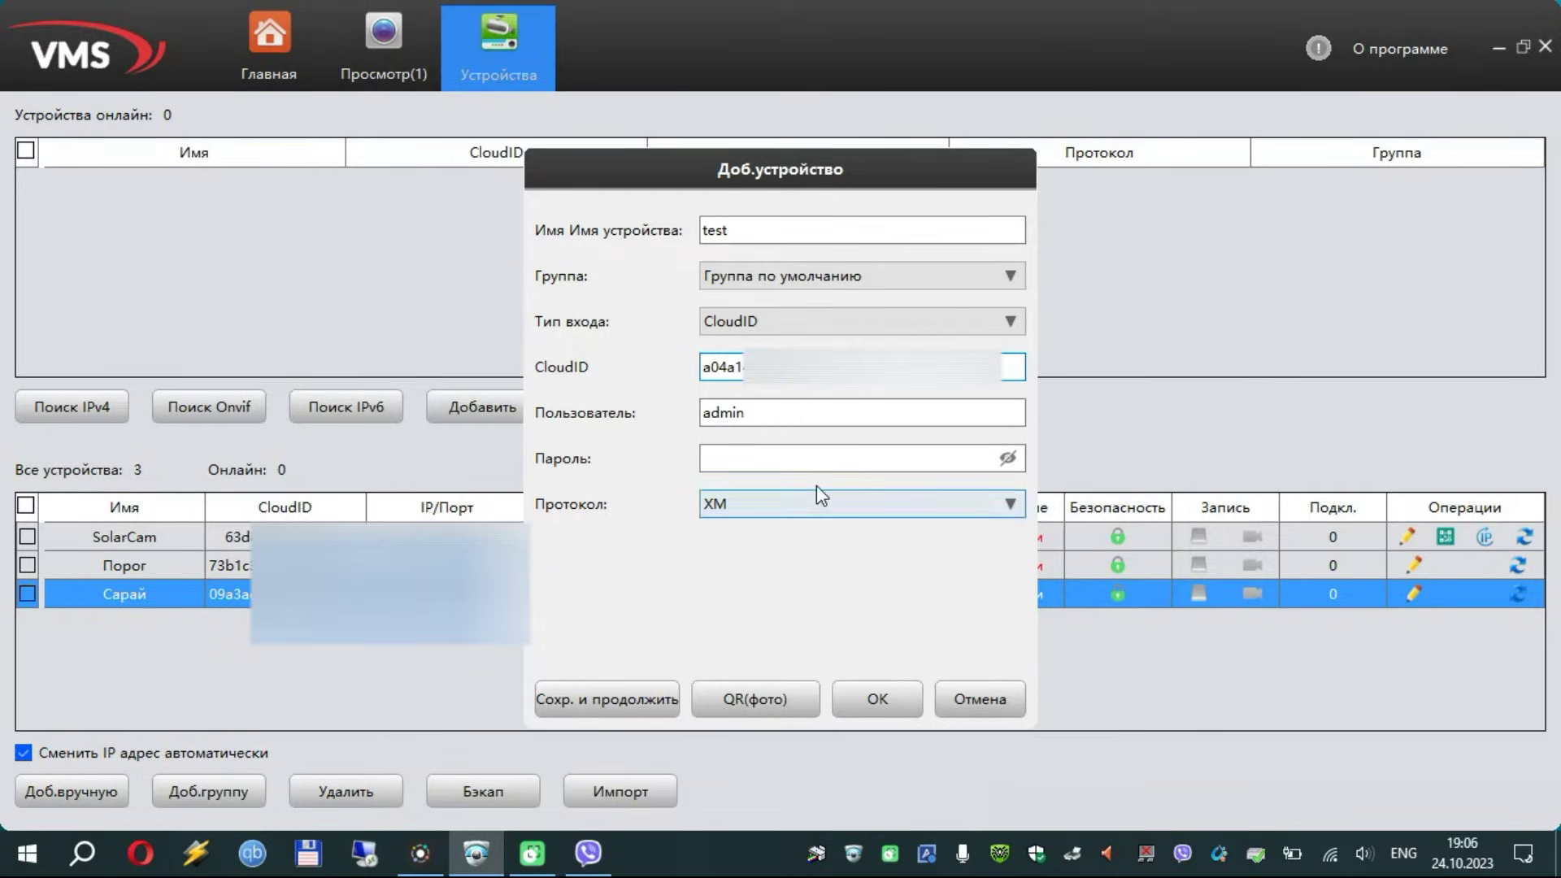
click(786, 462)
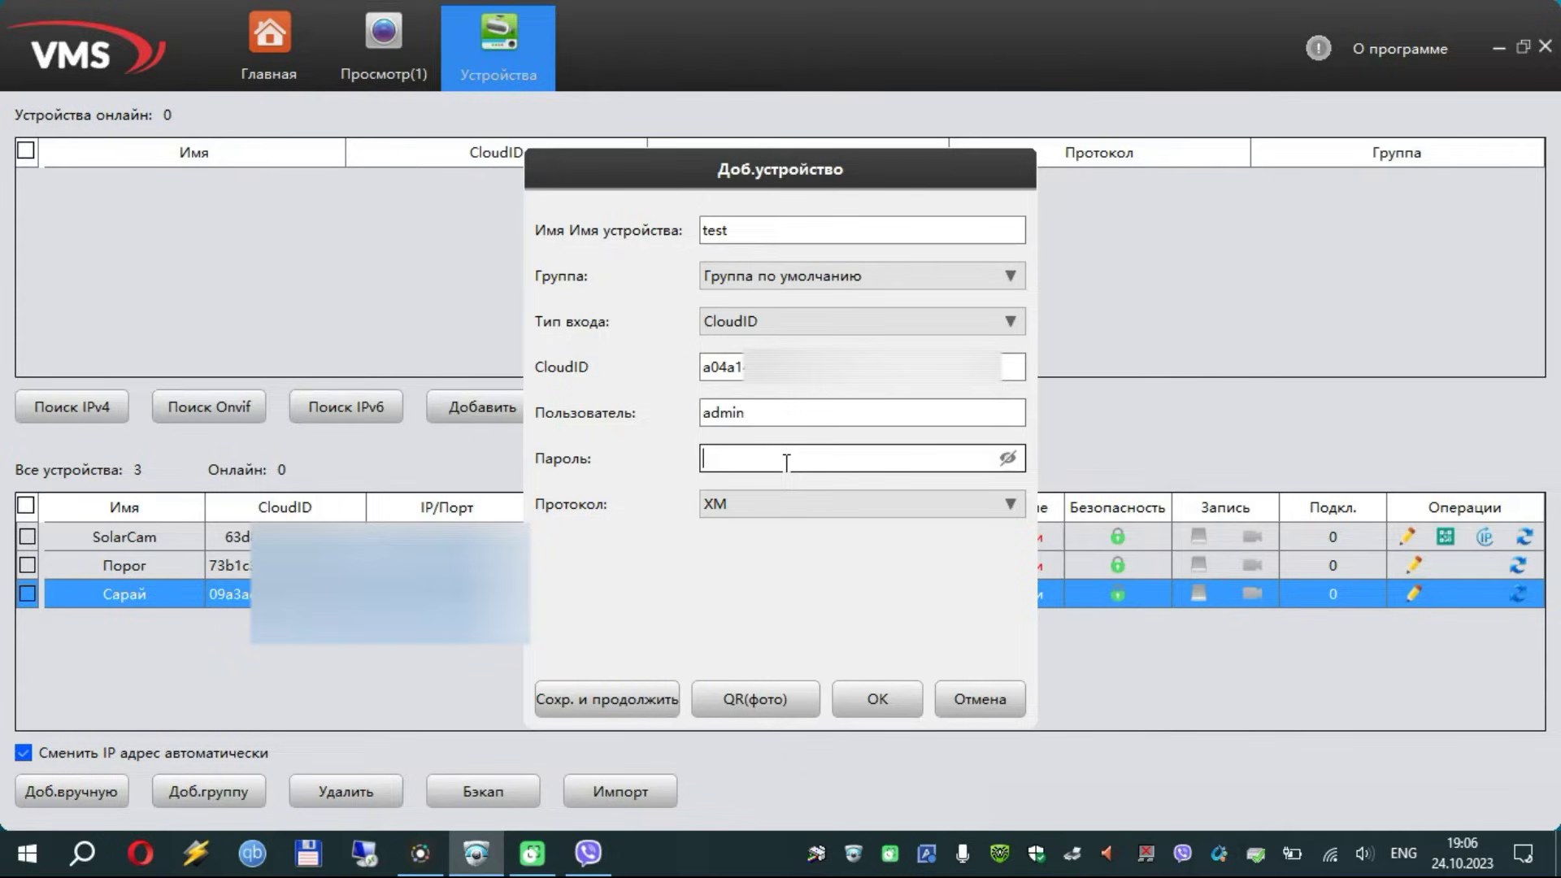
text(1234567890)
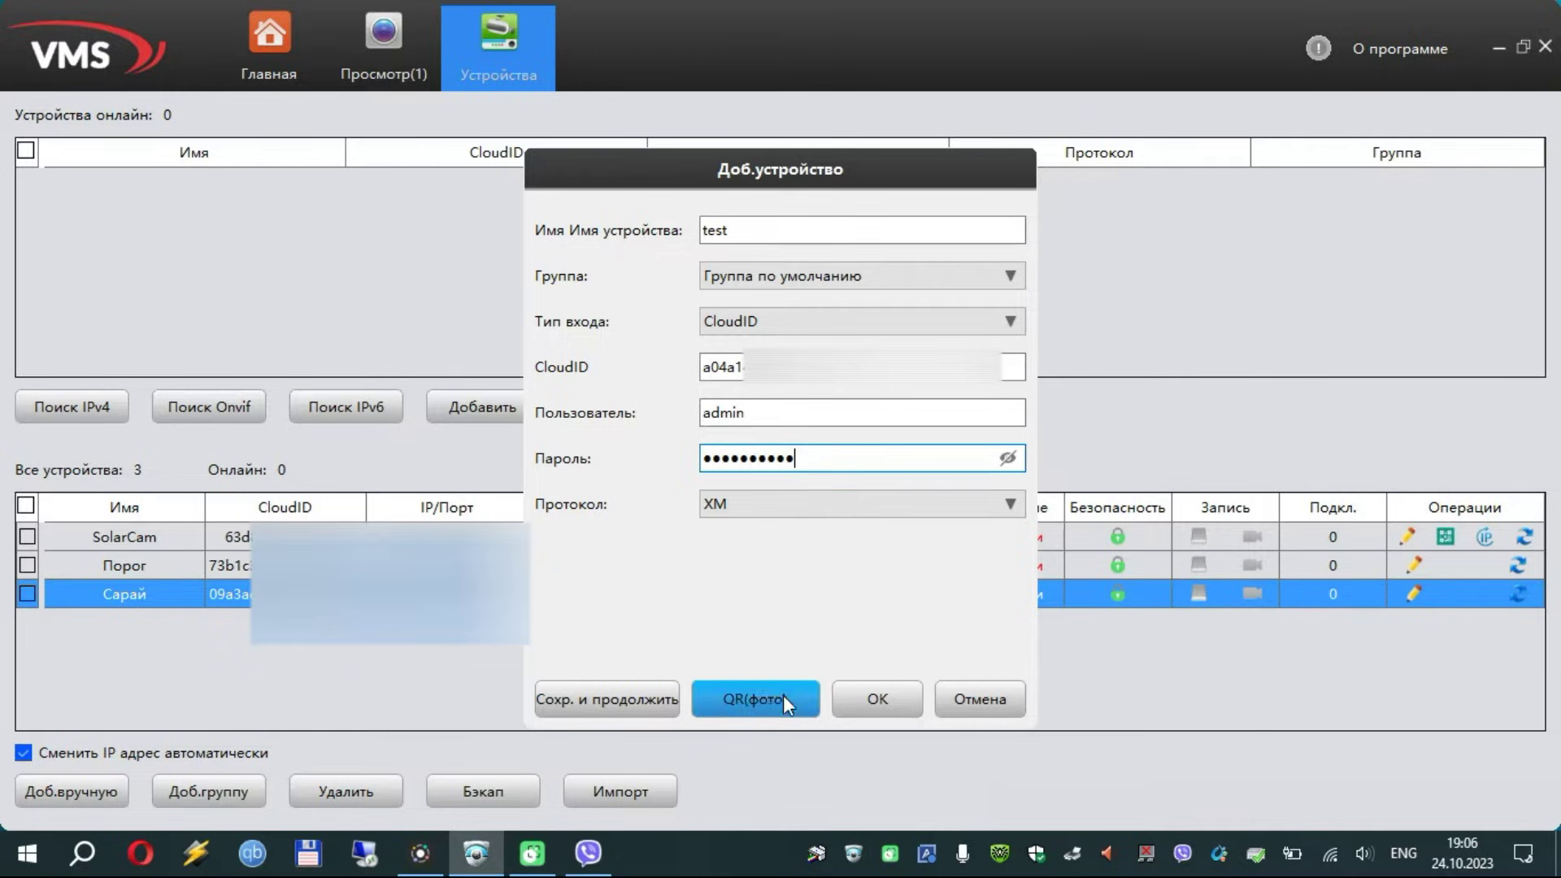
click(876, 702)
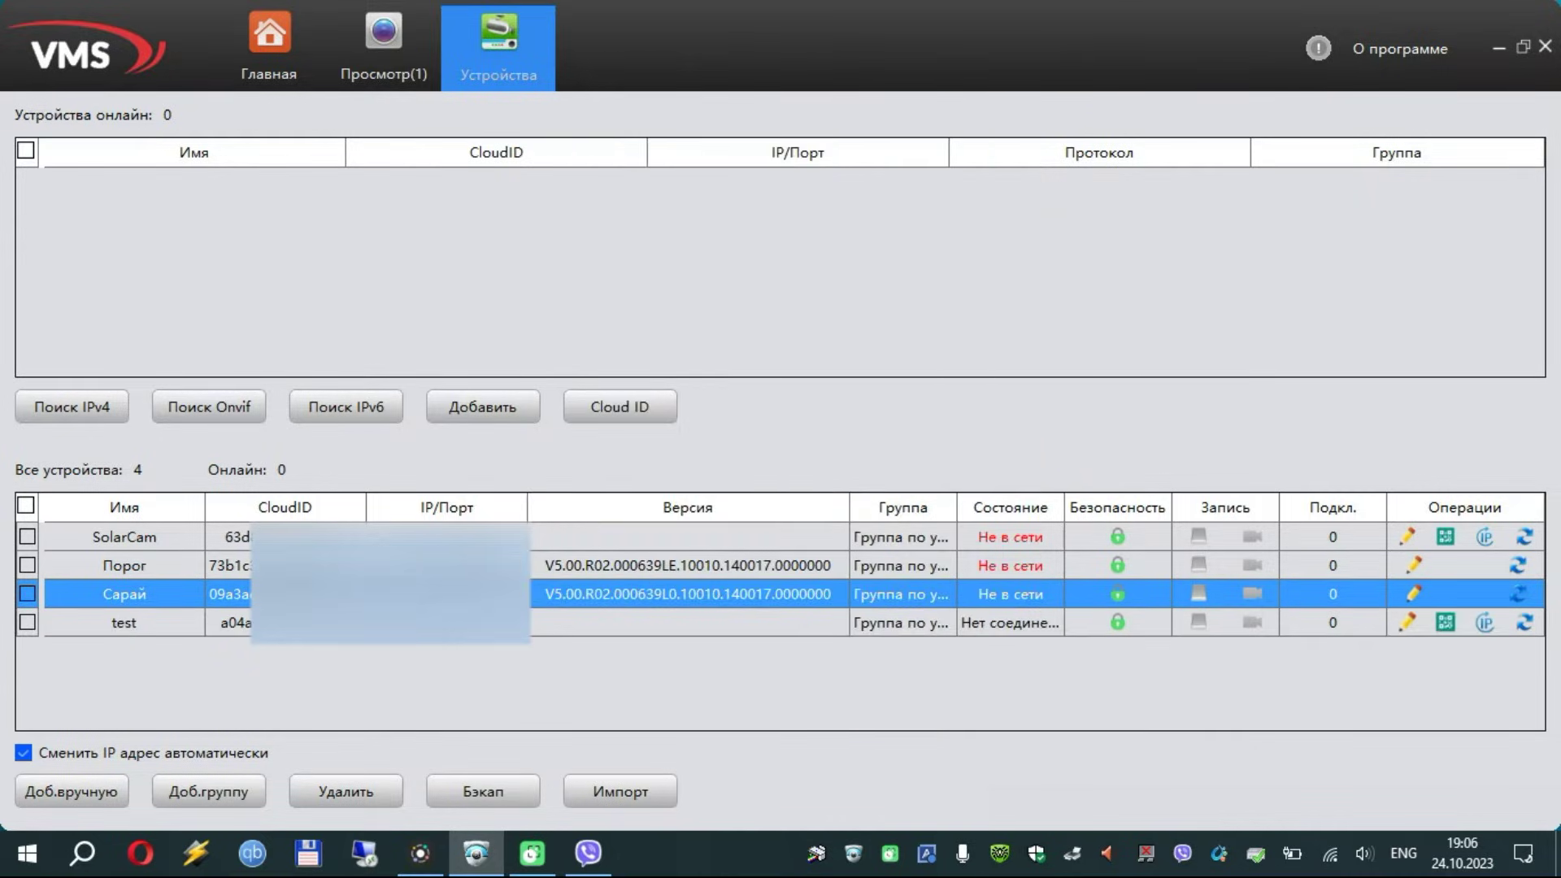
Play the test camera's Доп. поток secondary stream in Просмотр, then go back to Главная
click(735, 626)
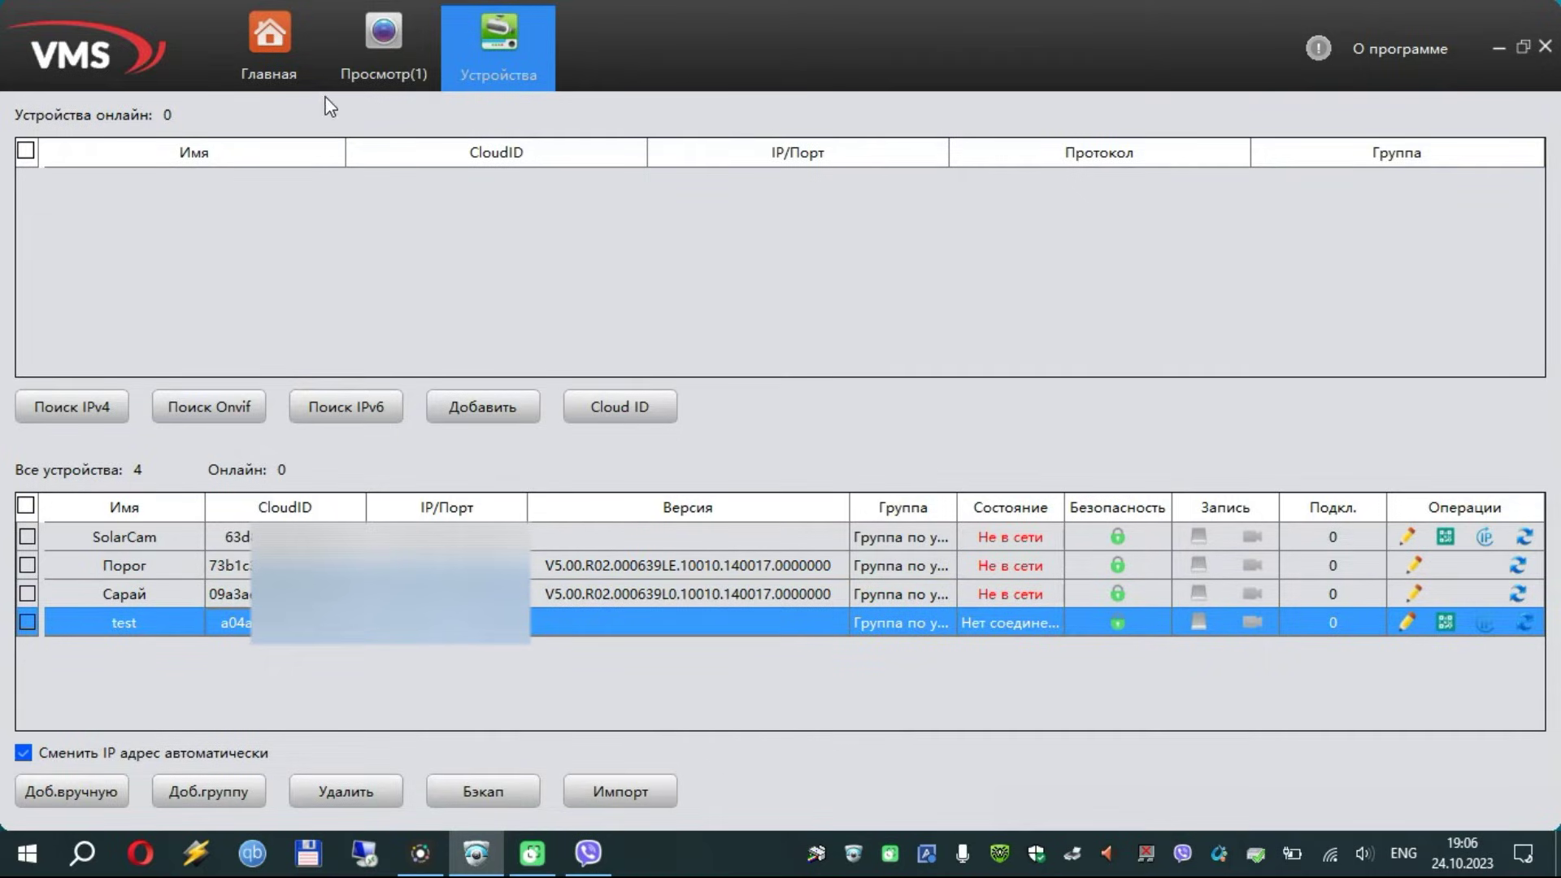
click(294, 64)
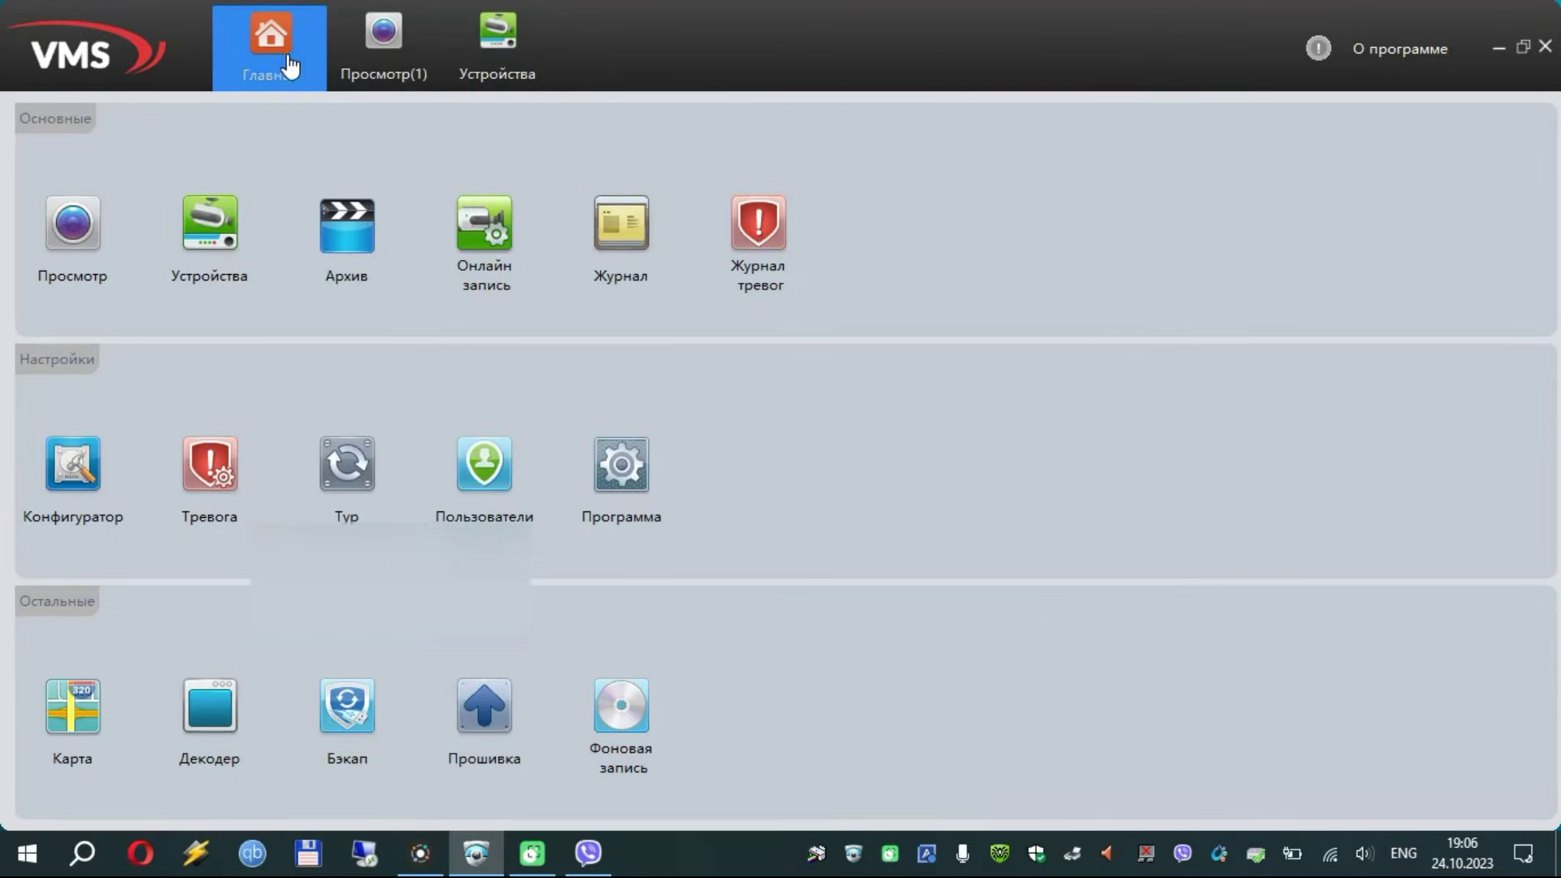
click(72, 228)
shift+click(1503, 256)
click(1450, 257)
right_click(1431, 267)
key(Escape)
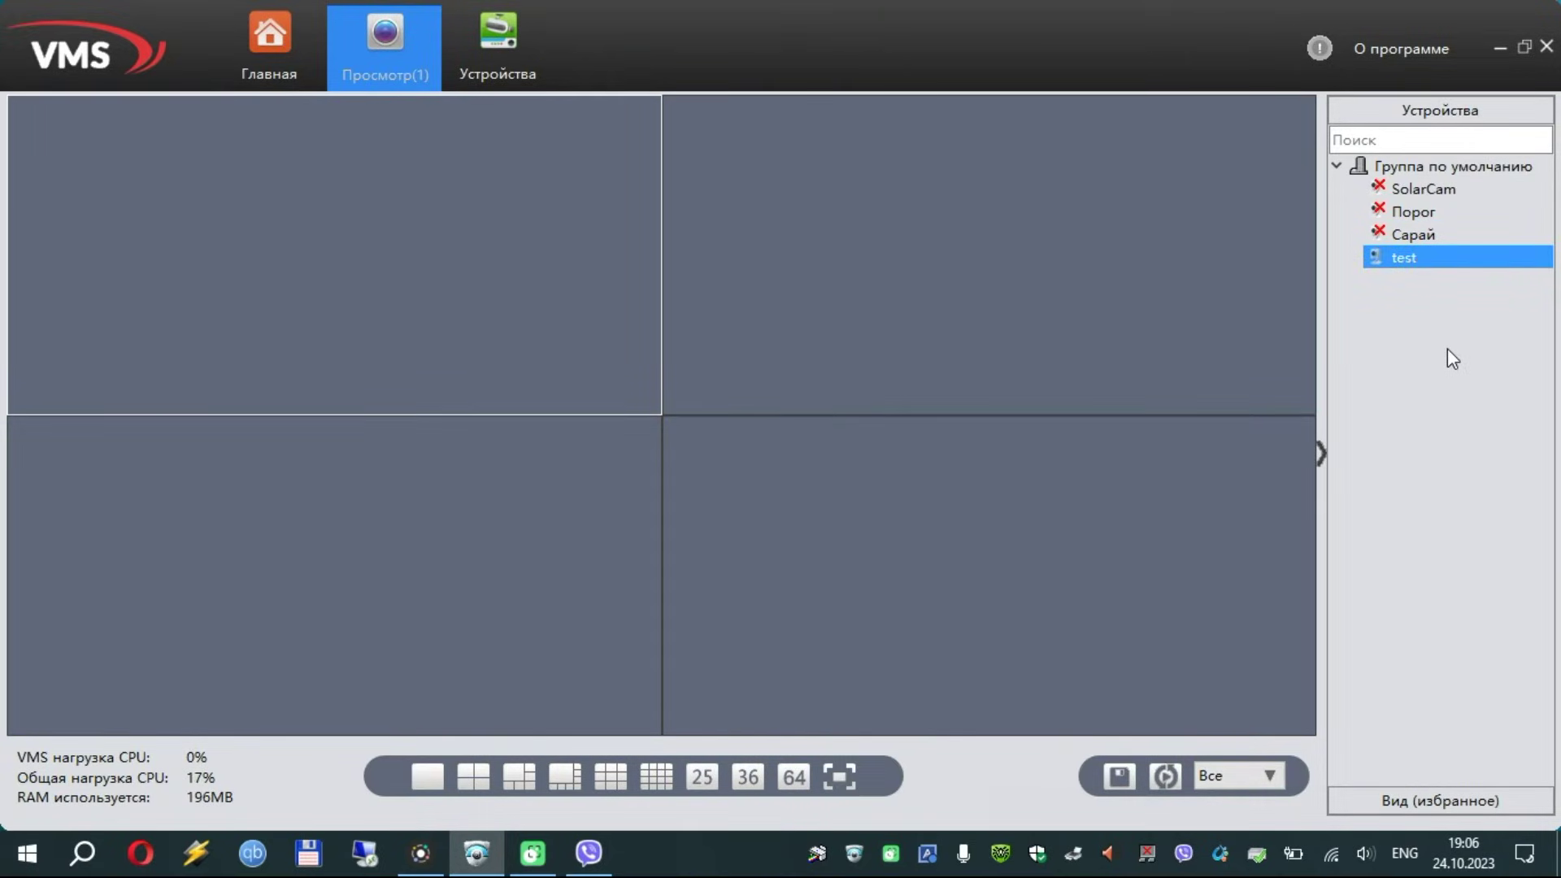
right_click(1422, 258)
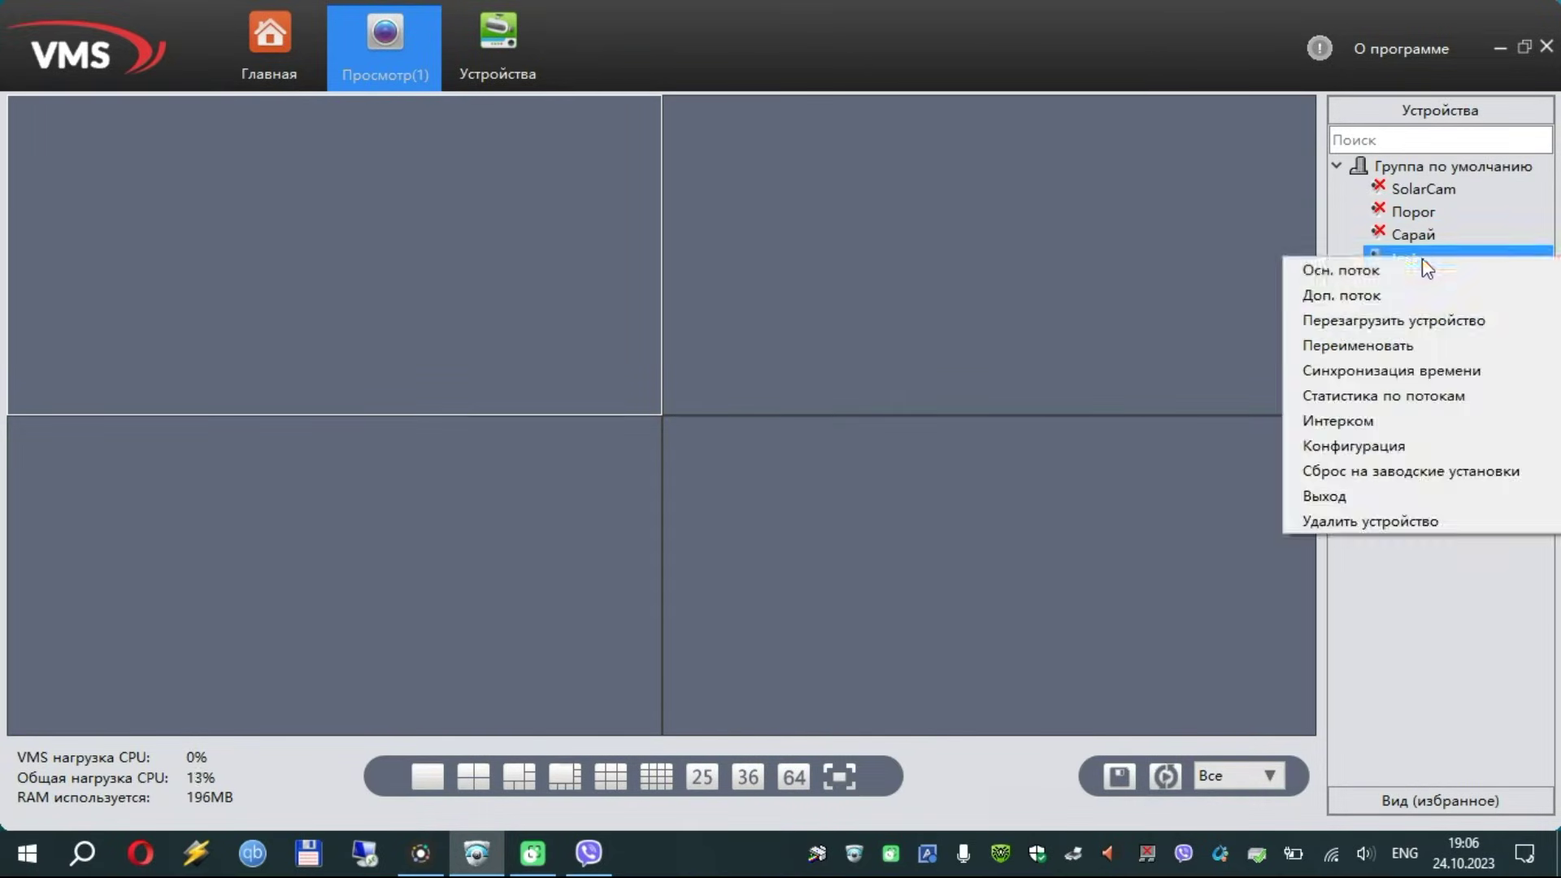
click(1390, 295)
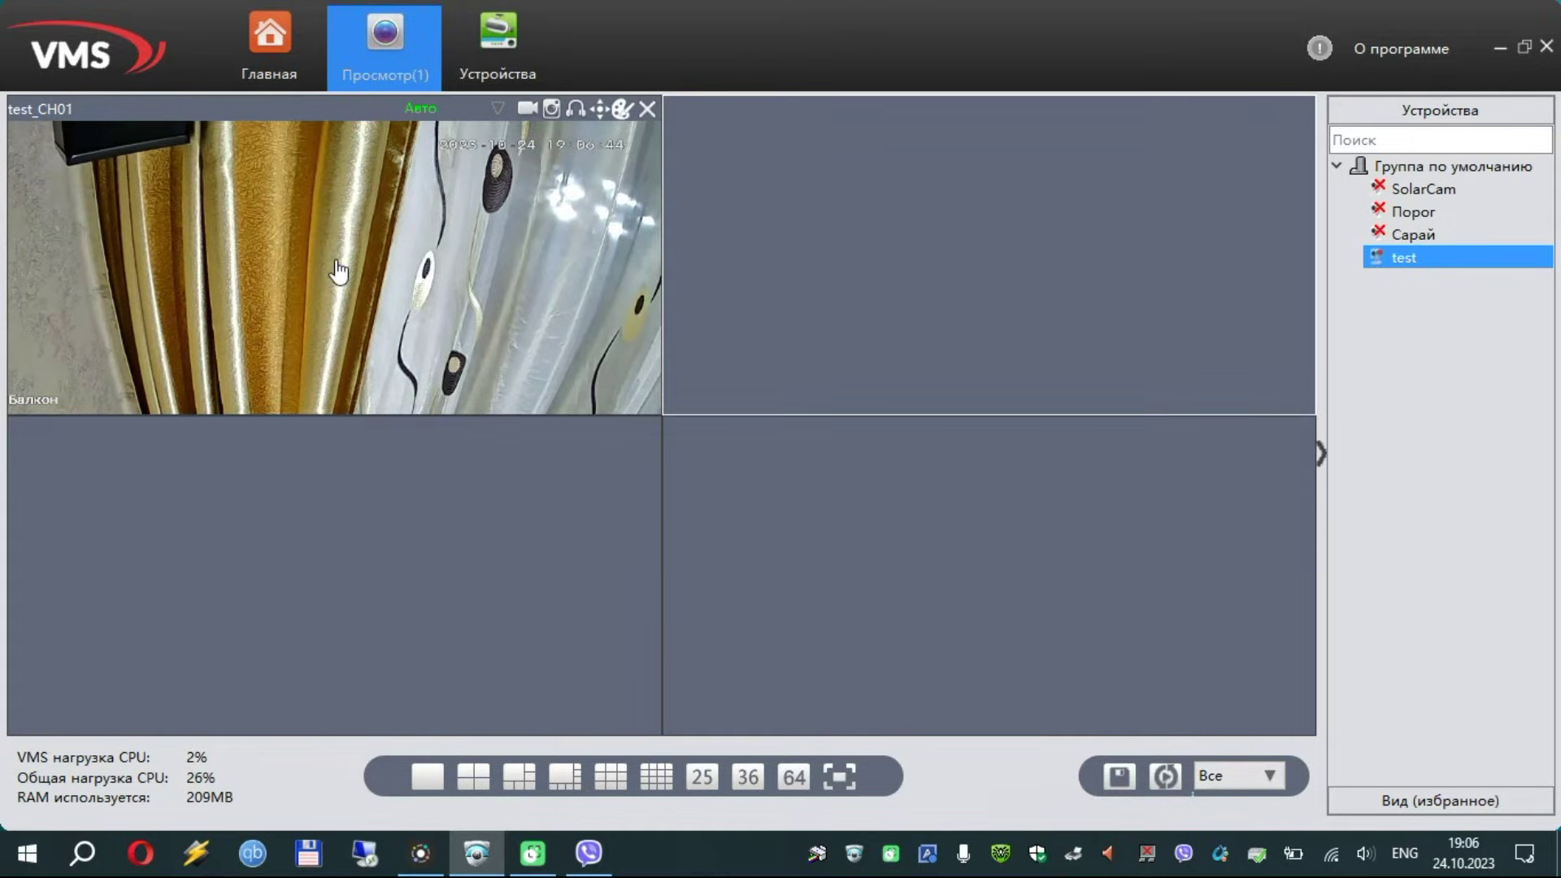
click(273, 78)
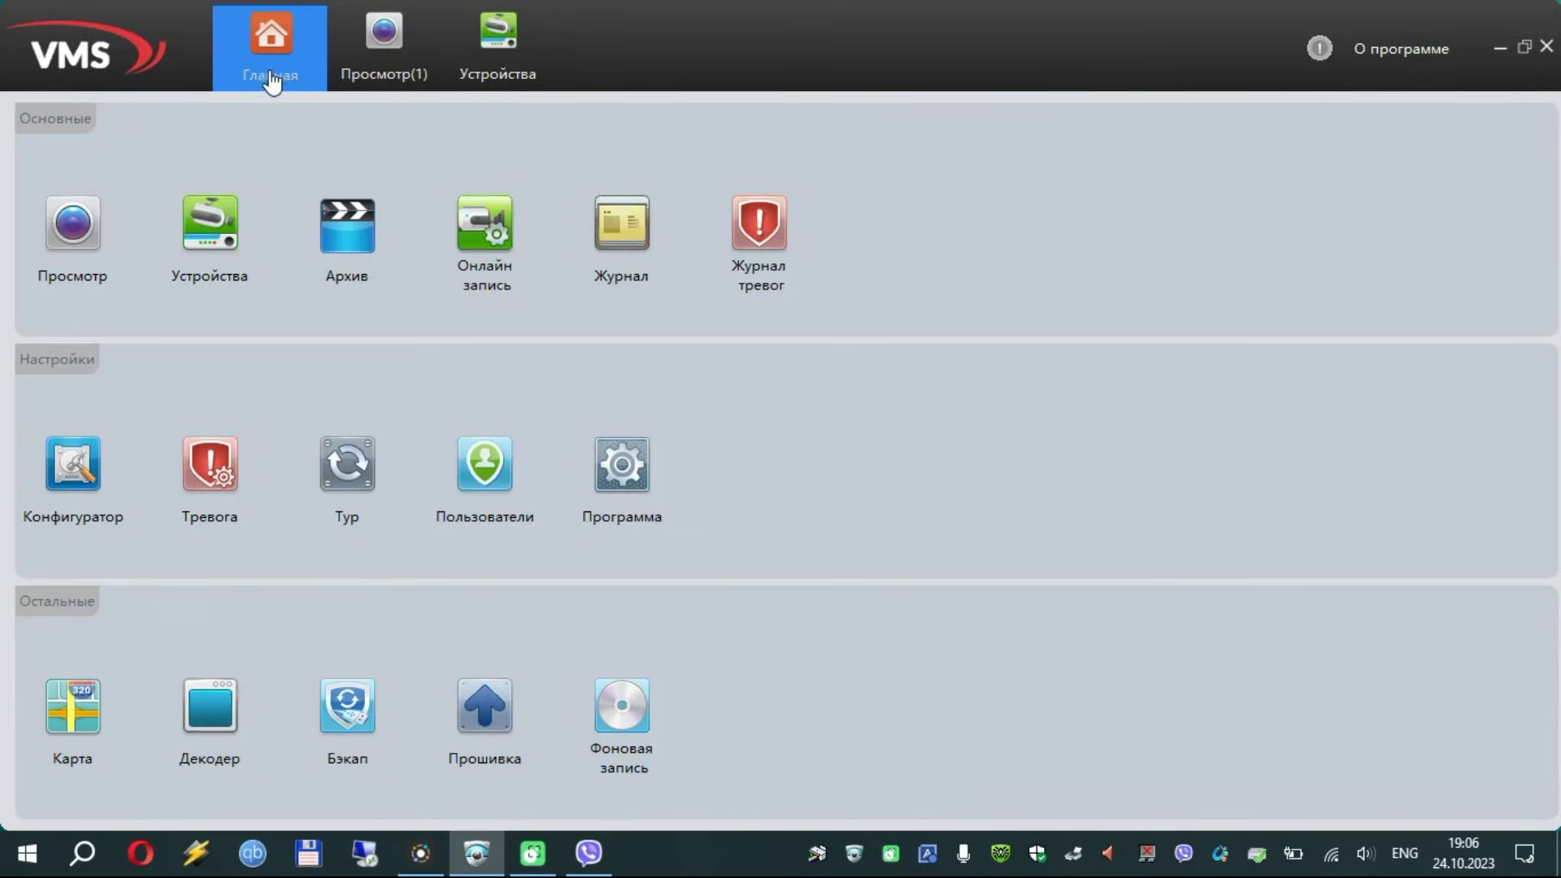
Open the test camera's Настройка сети in Конфигуратор, ending on the FTP tab with upload disabled
click(67, 463)
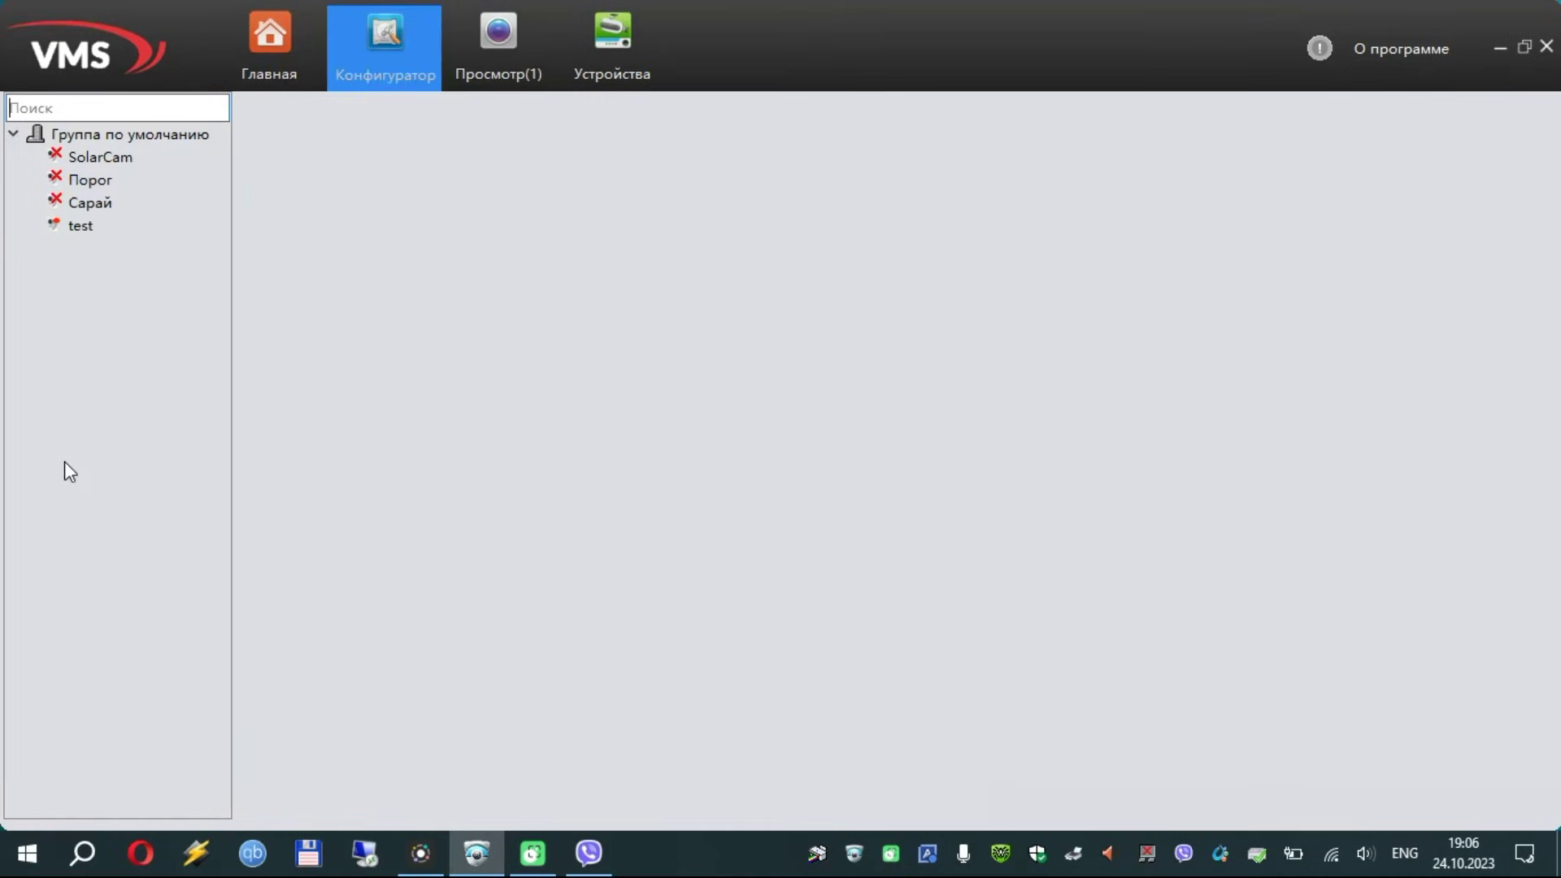
click(110, 232)
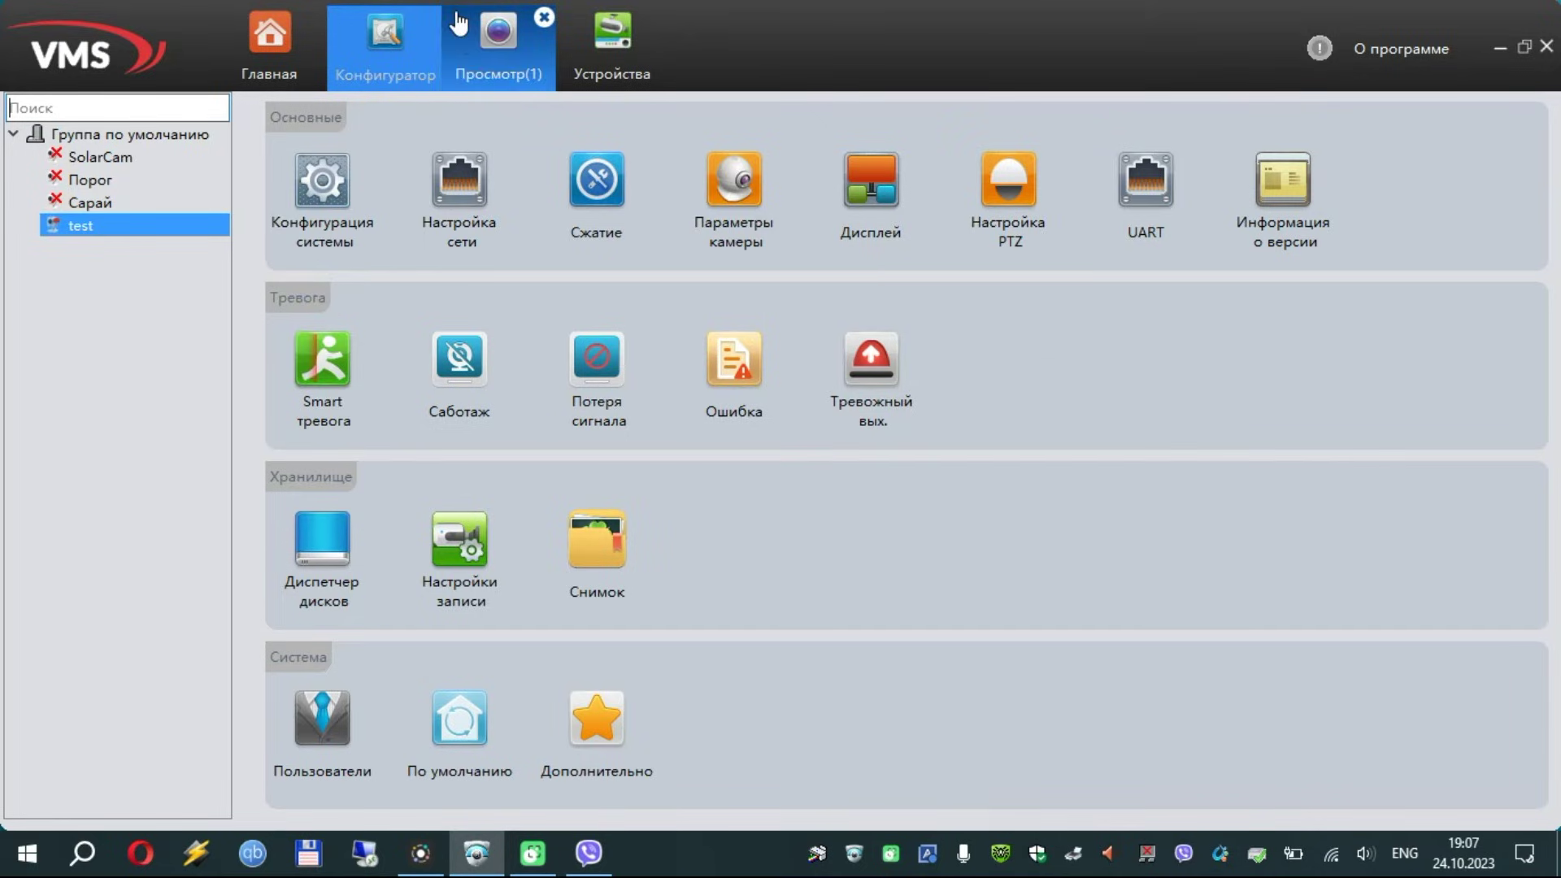
click(461, 190)
click(716, 118)
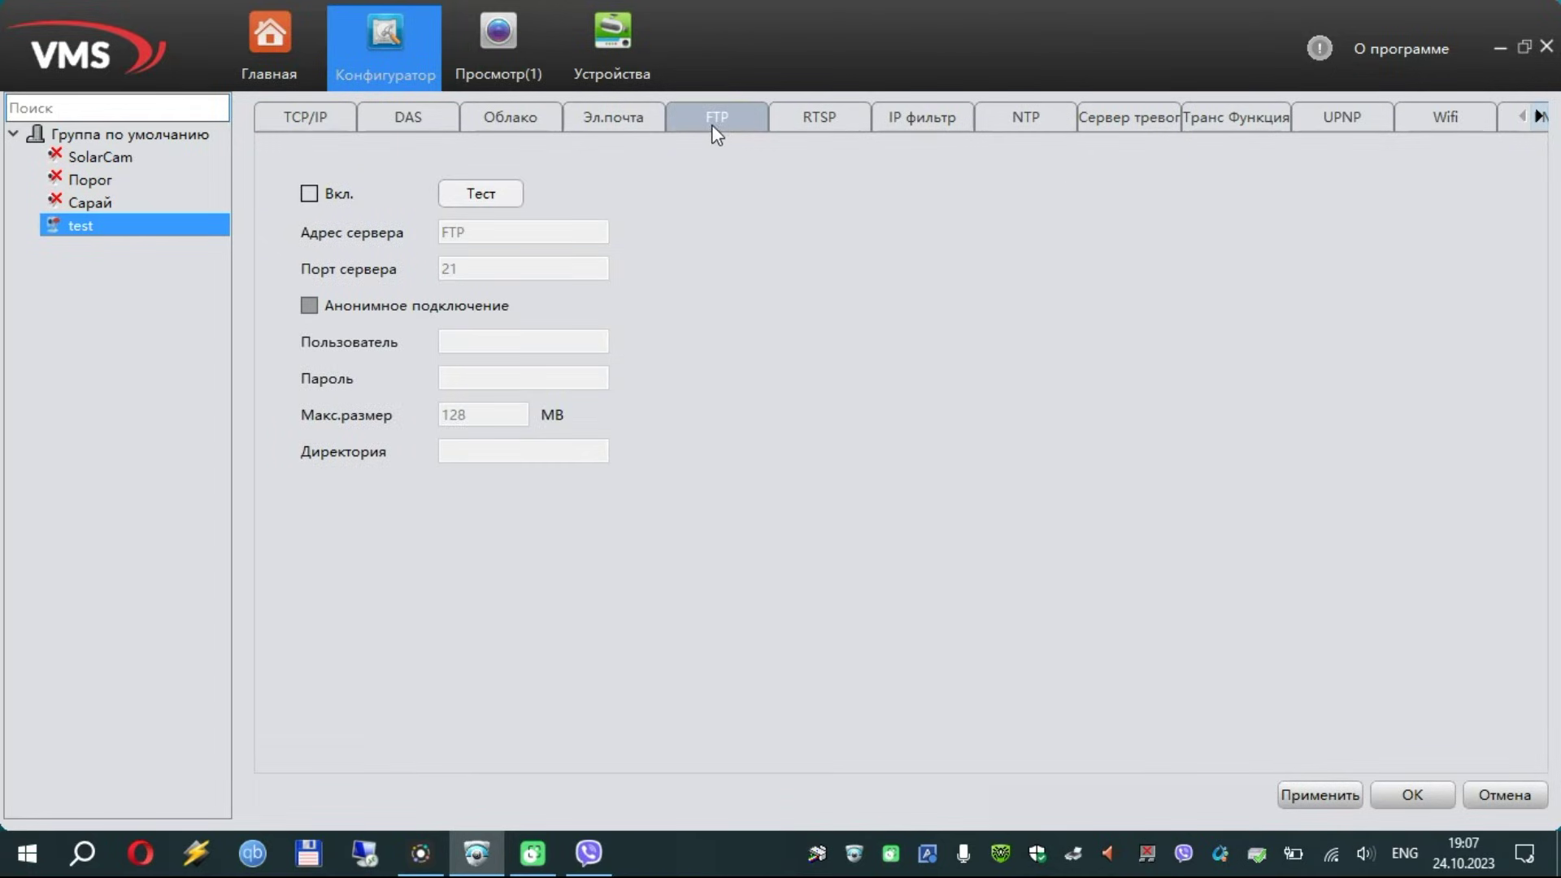
click(632, 124)
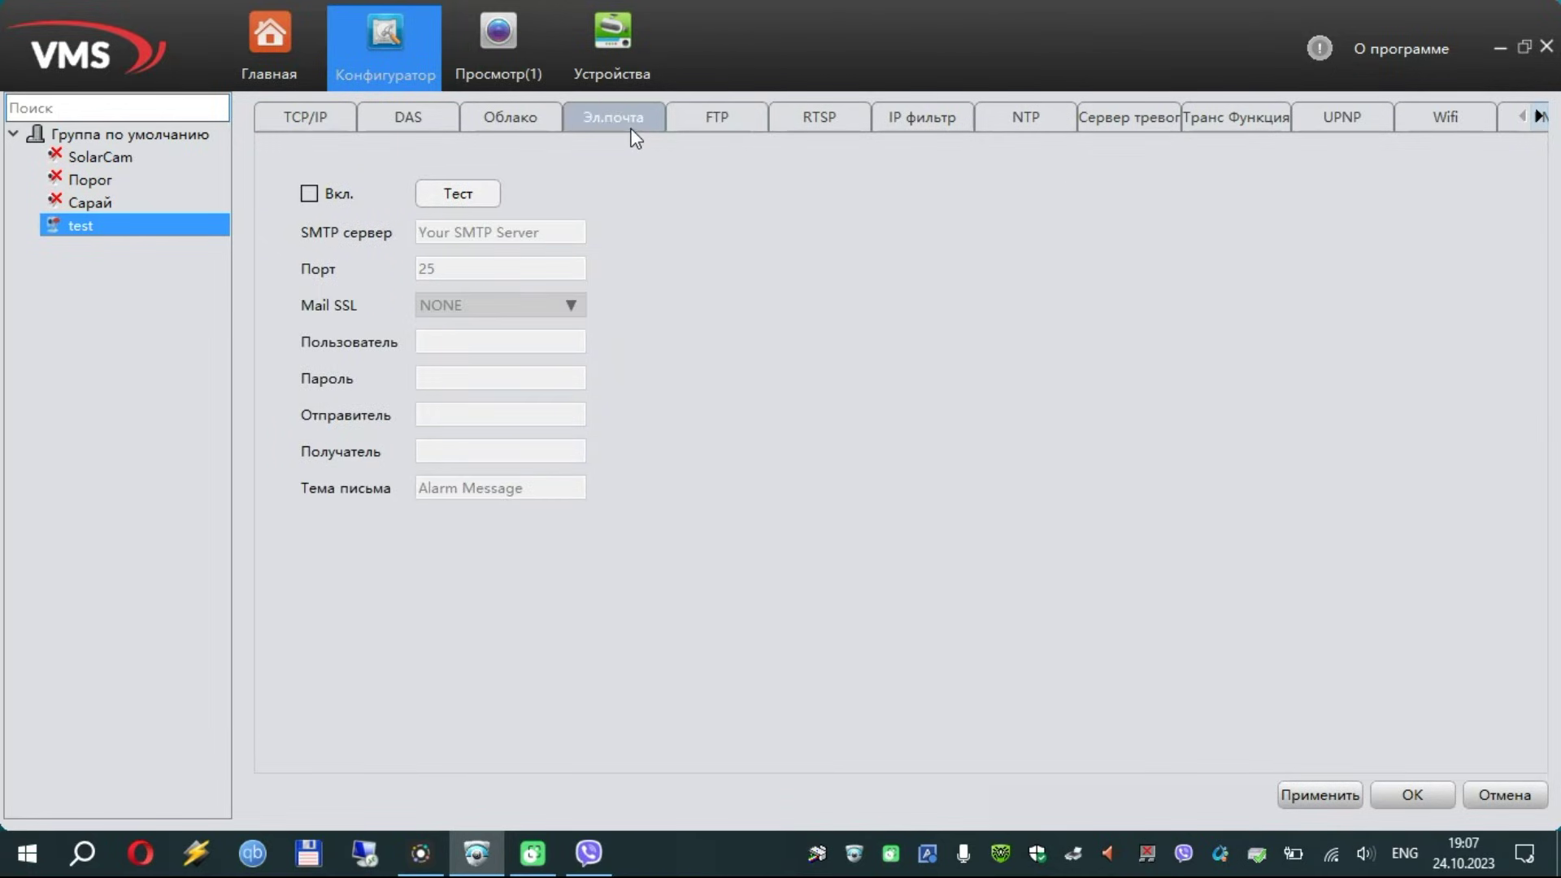
click(696, 122)
click(622, 118)
click(719, 123)
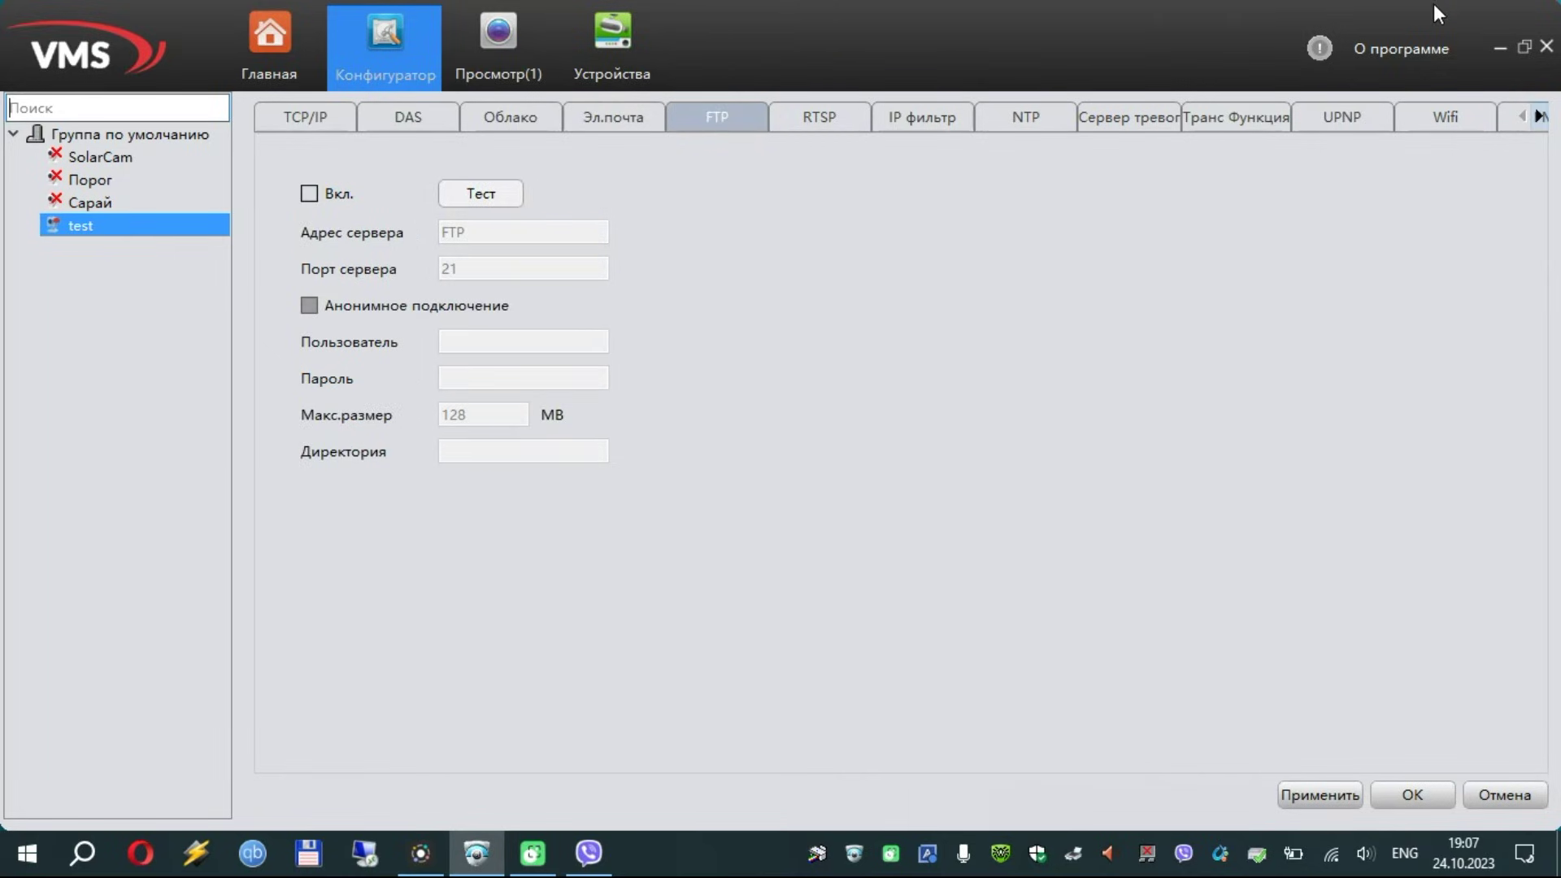